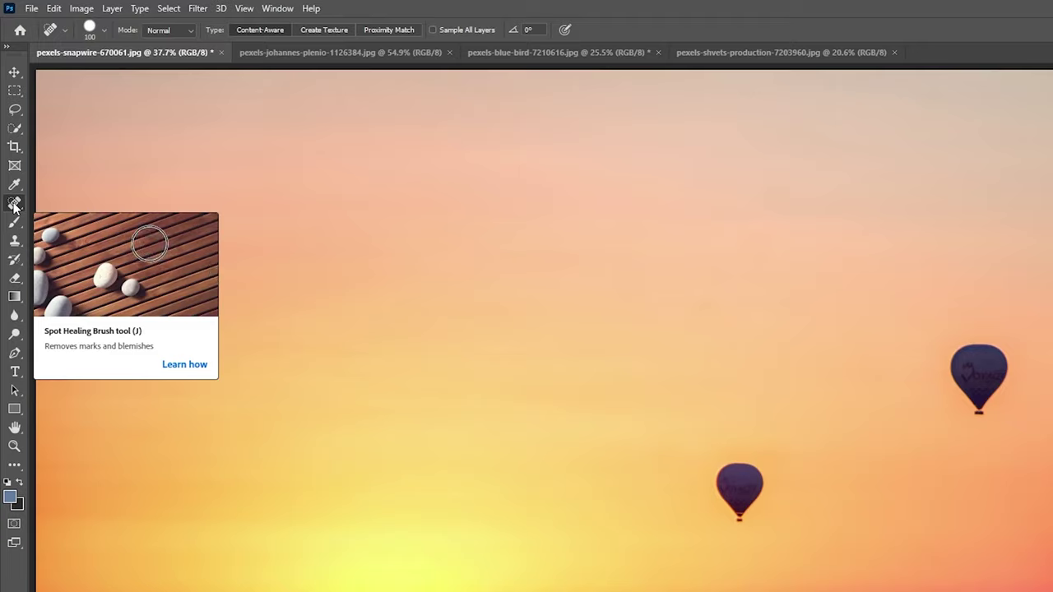
Step: Switch from the healing brush group to the Patch Tool, keeping Patch mode at Normal
right_click(14, 204)
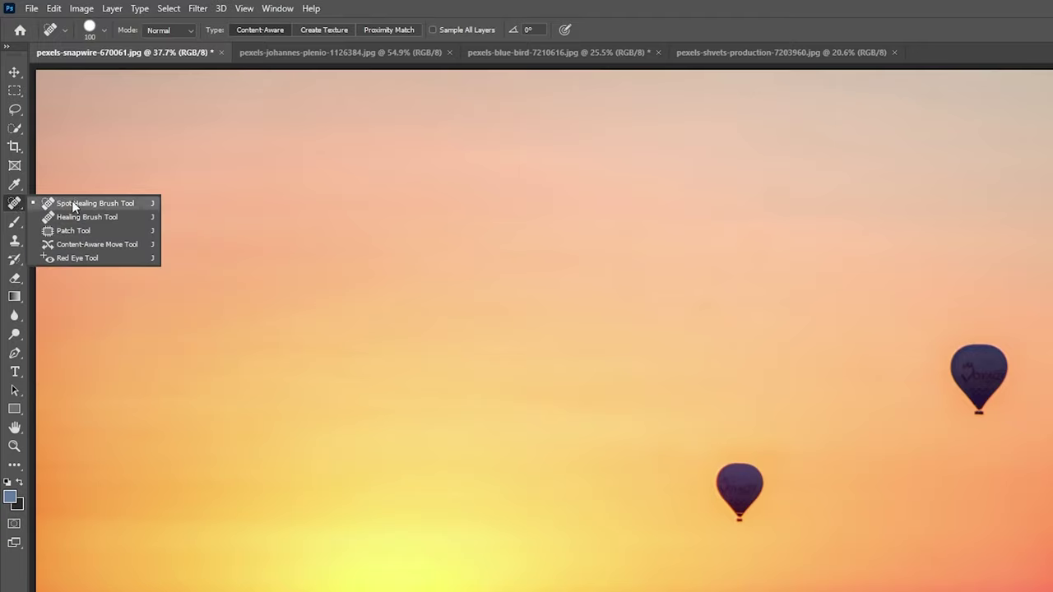
click(90, 231)
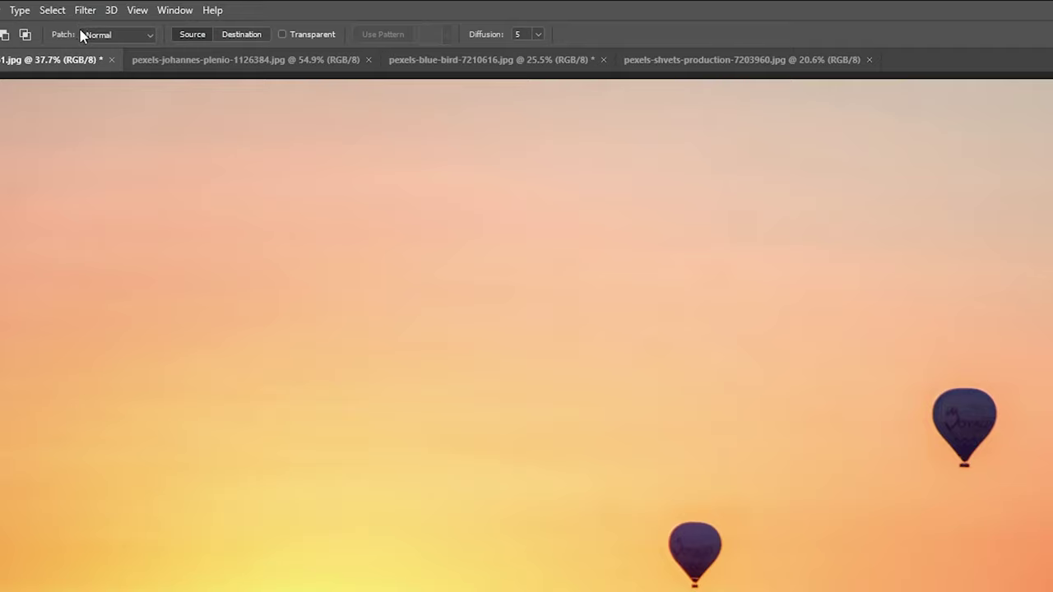
click(124, 37)
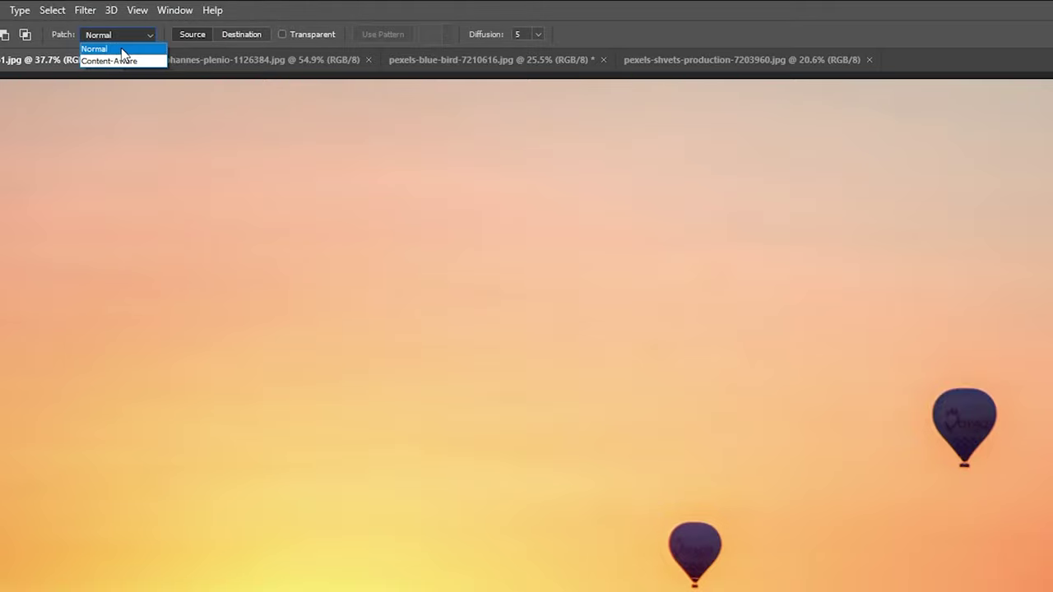
click(121, 50)
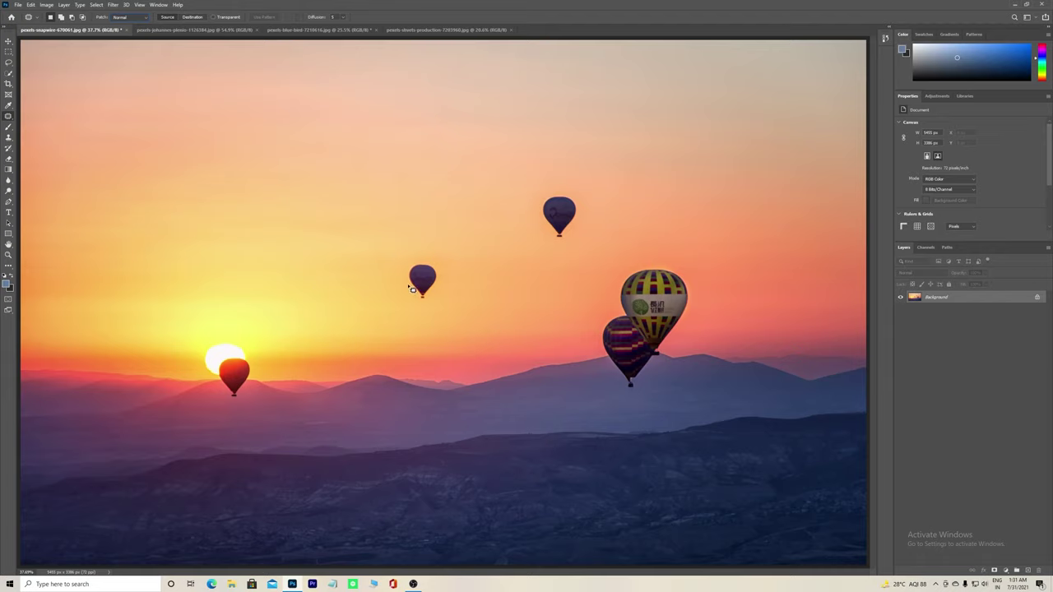
mouse_move(414, 270)
mouse_down()
mouse_move(436, 267)
mouse_move(442, 289)
mouse_move(421, 303)
mouse_move(412, 283)
mouse_up()
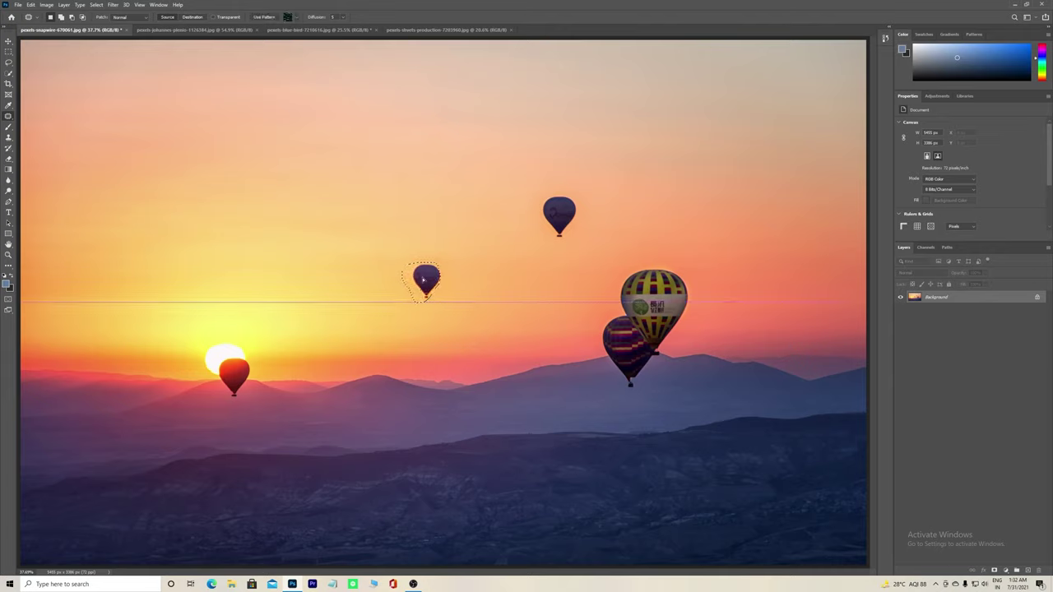
drag(430, 282, 376, 282)
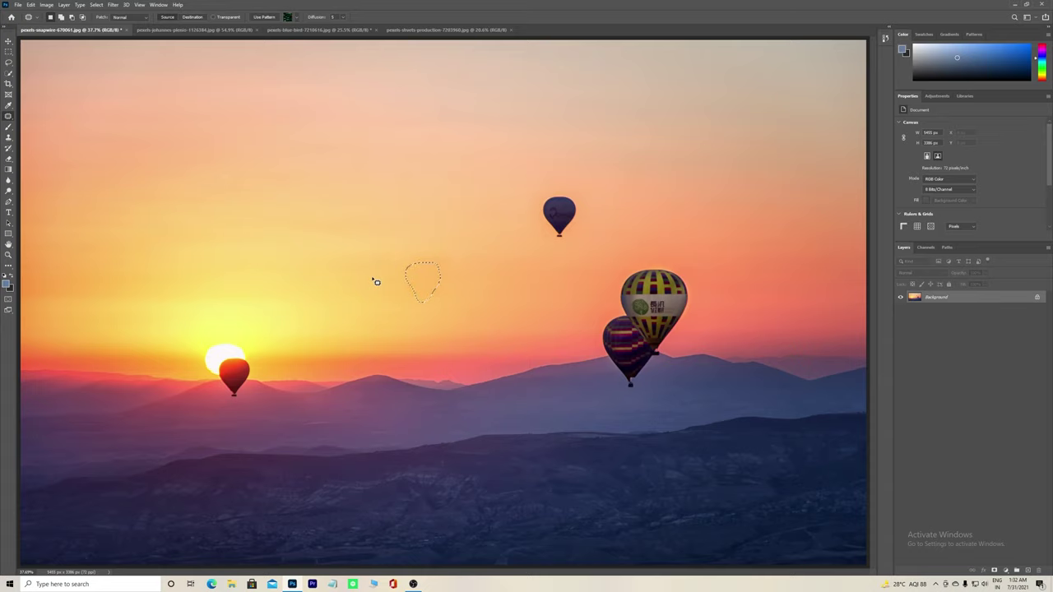
key(ctrl+d)
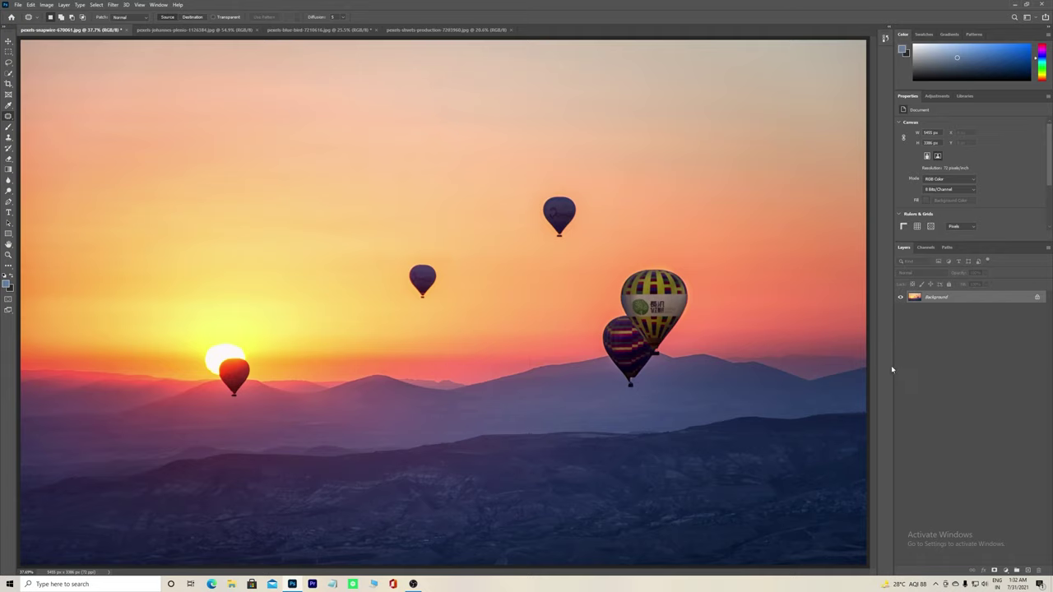
key(ctrl+j)
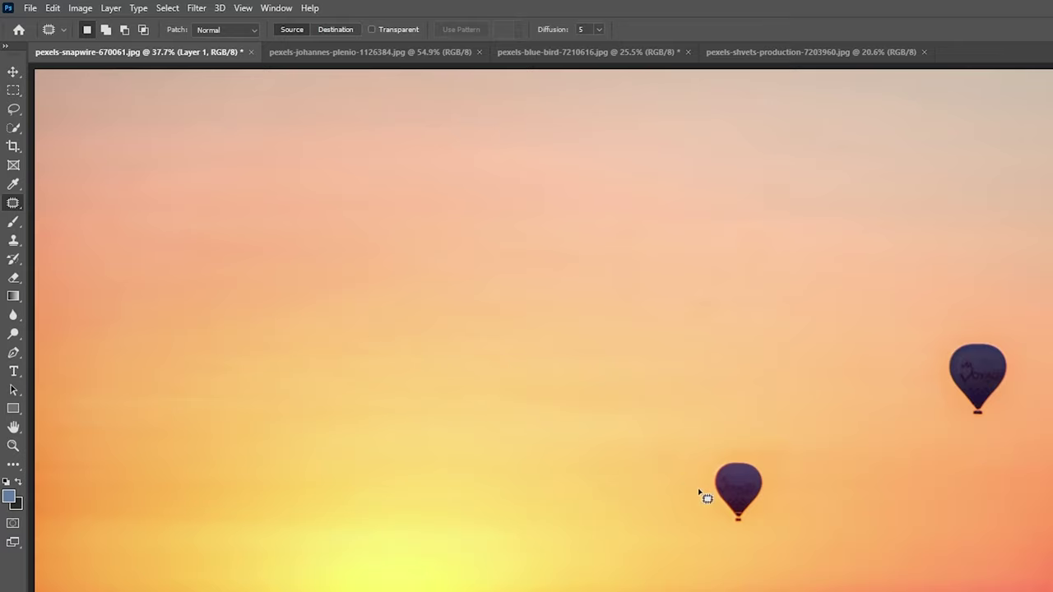
drag(710, 502, 750, 533)
drag(703, 503, 711, 499)
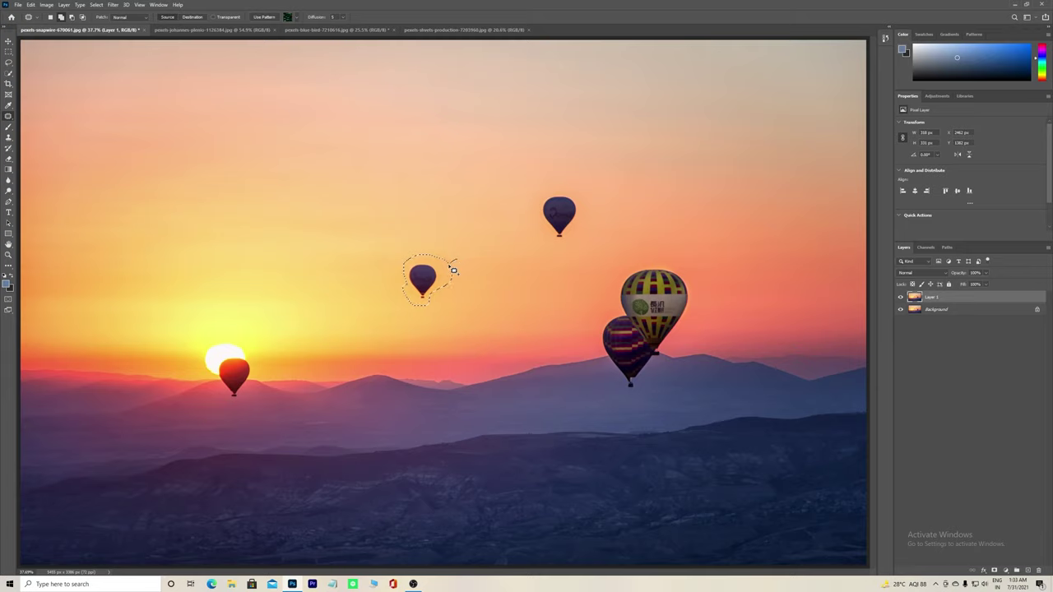
drag(452, 270, 462, 264)
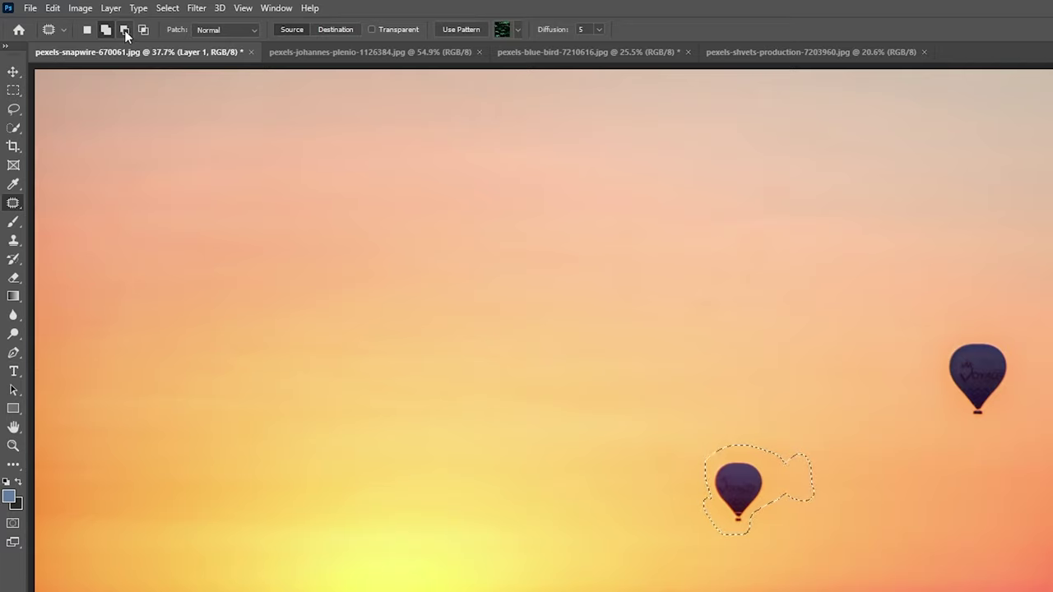
click(122, 30)
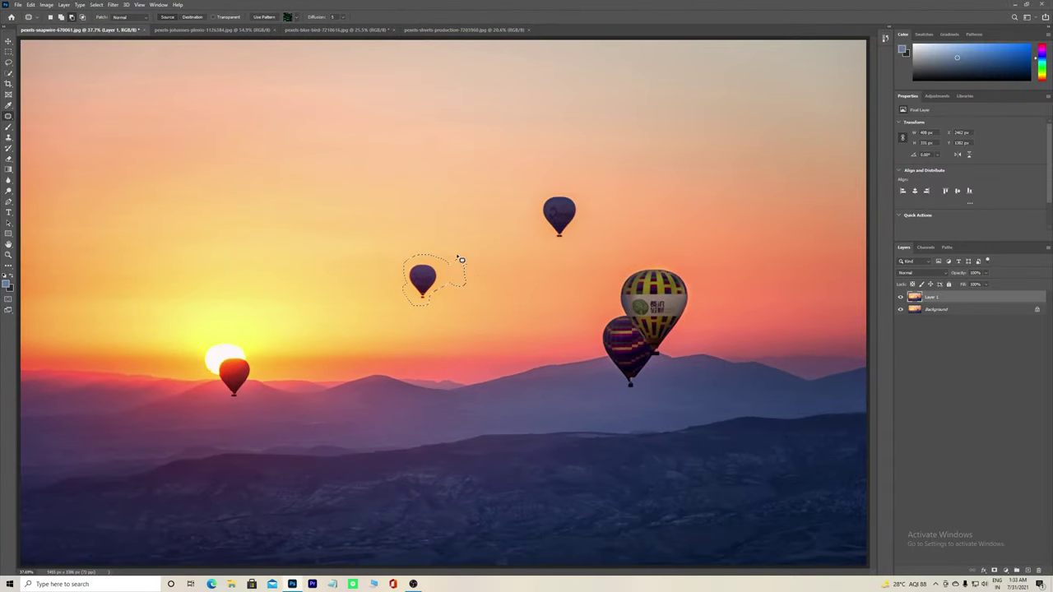
mouse_move(454, 255)
mouse_down()
mouse_move(446, 296)
mouse_move(450, 256)
mouse_move(405, 262)
mouse_up()
drag(405, 262, 416, 250)
drag(398, 293, 436, 305)
drag(393, 268, 428, 242)
drag(426, 303, 422, 300)
key(ctrl+d)
key(ctrl+e)
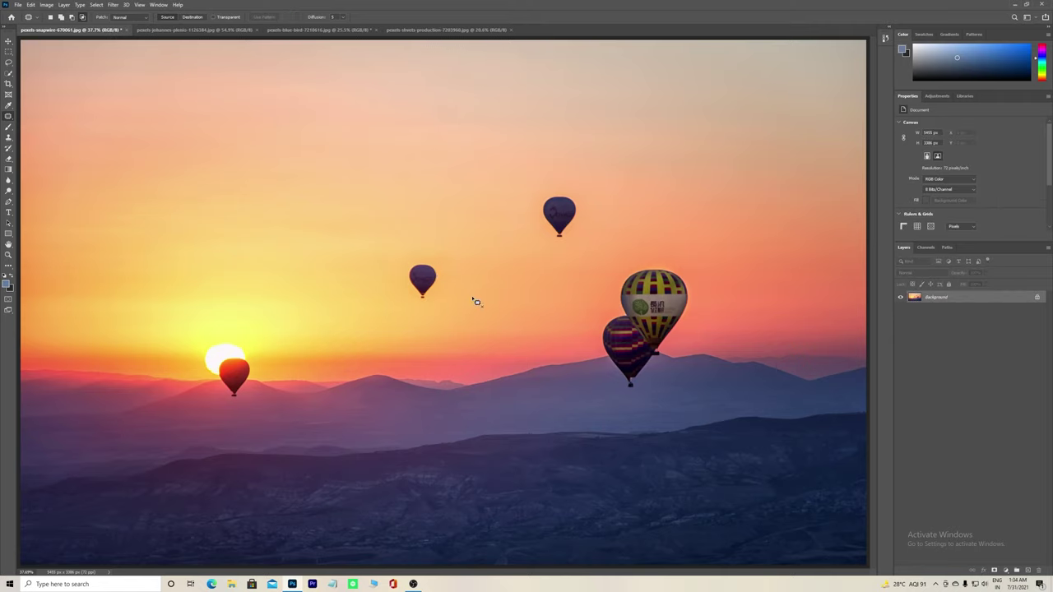
Step: On a duplicated background layer, outline the small middle balloon and patch it with nearby sky
key(ctrl+j)
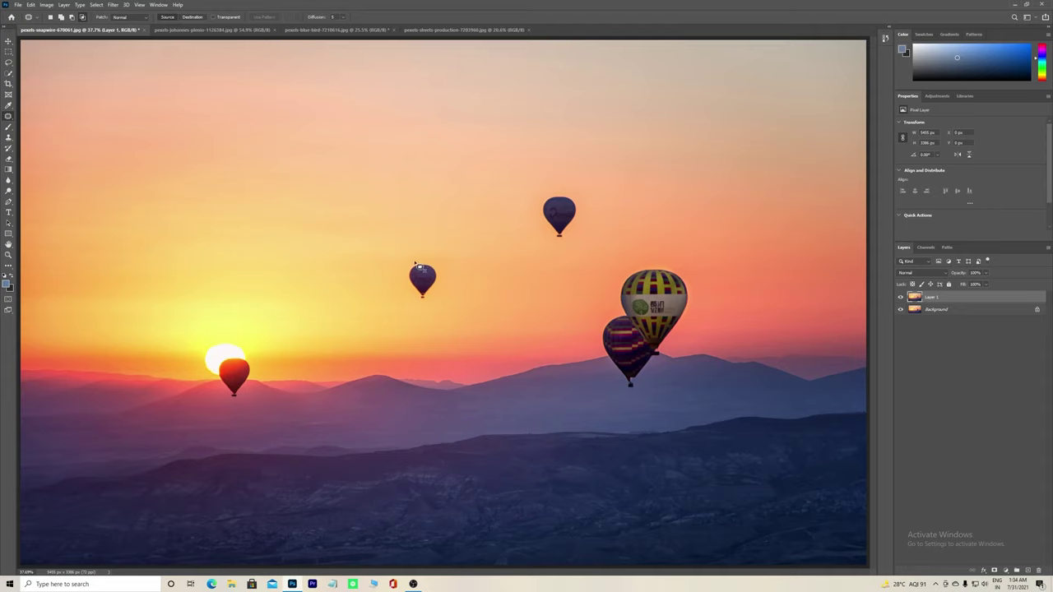
drag(408, 278, 431, 303)
drag(417, 267, 417, 268)
drag(449, 269, 449, 267)
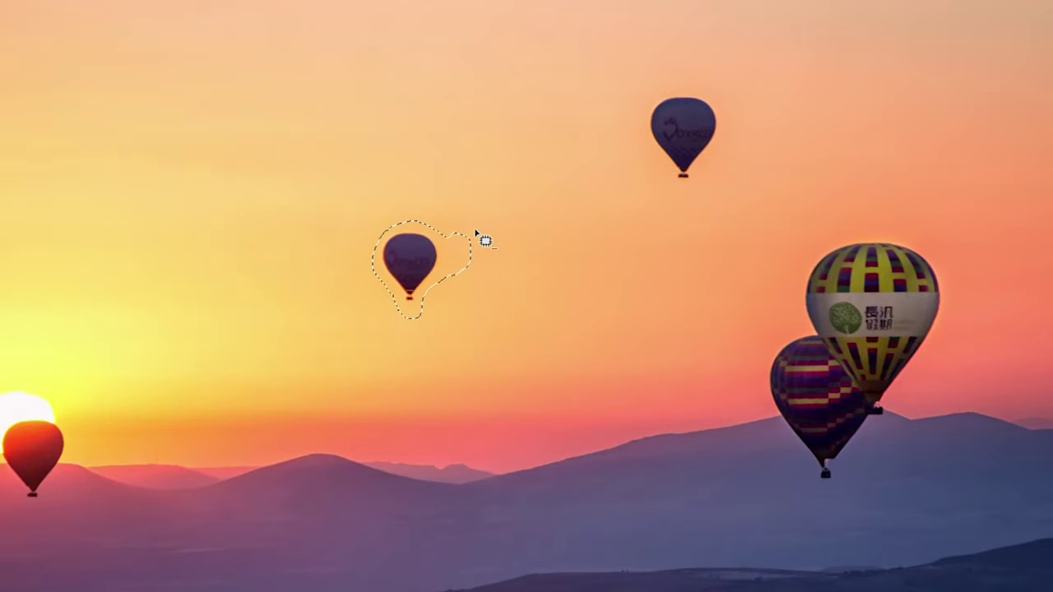
mouse_move(465, 213)
mouse_down()
mouse_move(484, 280)
mouse_move(449, 262)
mouse_up()
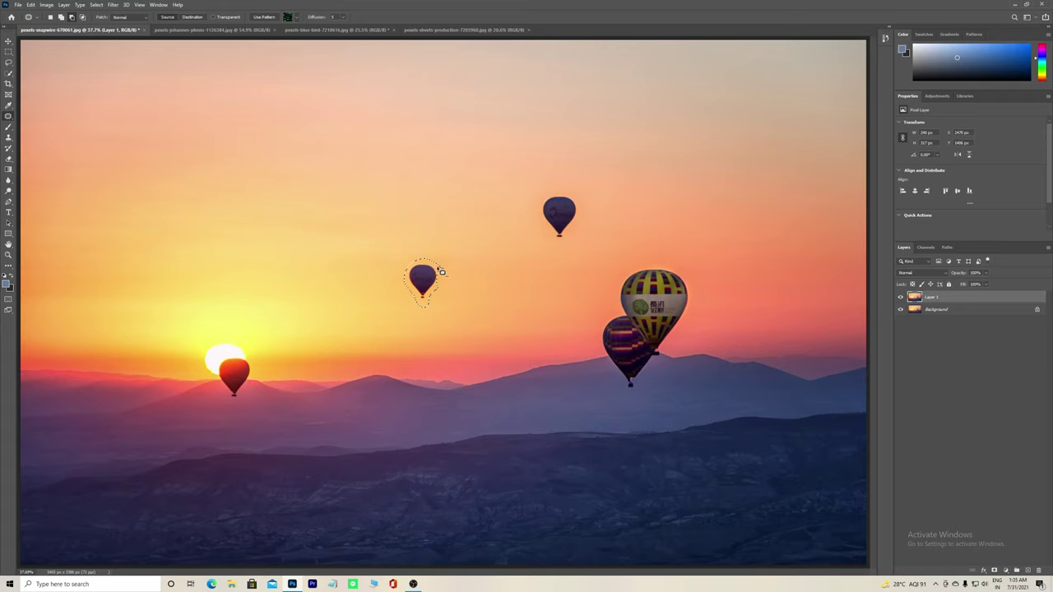
drag(415, 264, 447, 272)
drag(419, 306, 434, 310)
drag(426, 284, 372, 270)
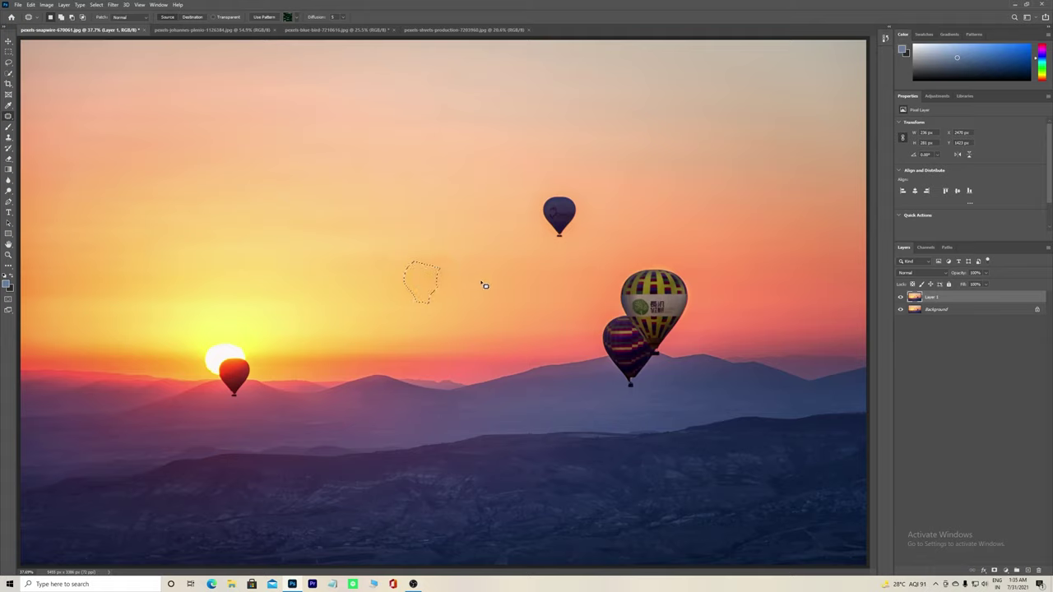
Step: Restore the middle balloon, outline it again, and switch Patch from Source to Destination
key(ctrl+d)
key(ctrl+z)
drag(423, 257, 460, 290)
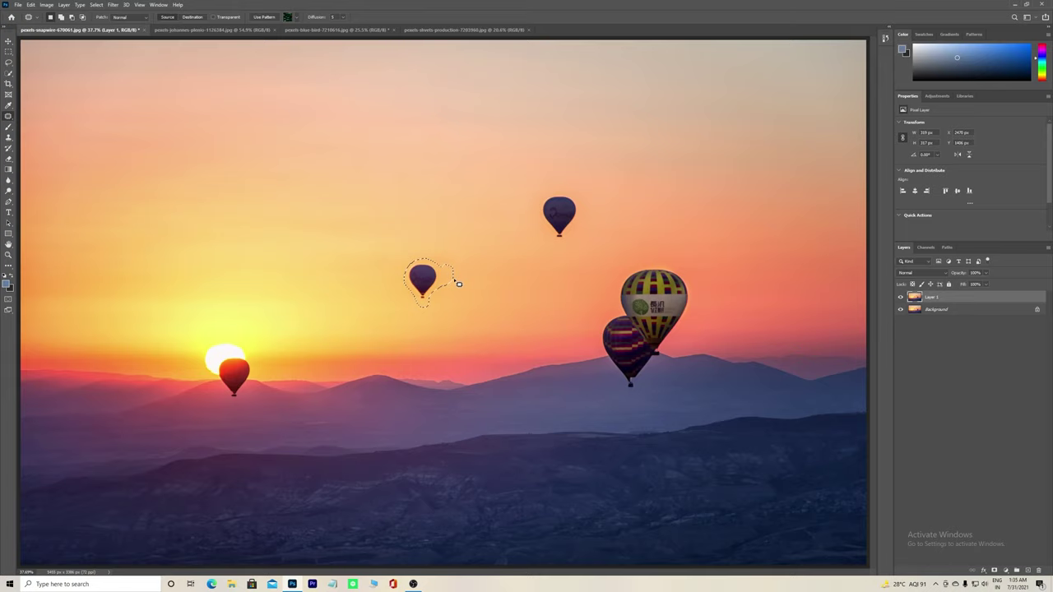
drag(458, 284, 454, 283)
drag(428, 282, 377, 262)
click(192, 17)
drag(461, 256, 453, 269)
Step: Place copies of the small balloon higher in the sky and at the top left
drag(423, 282, 374, 238)
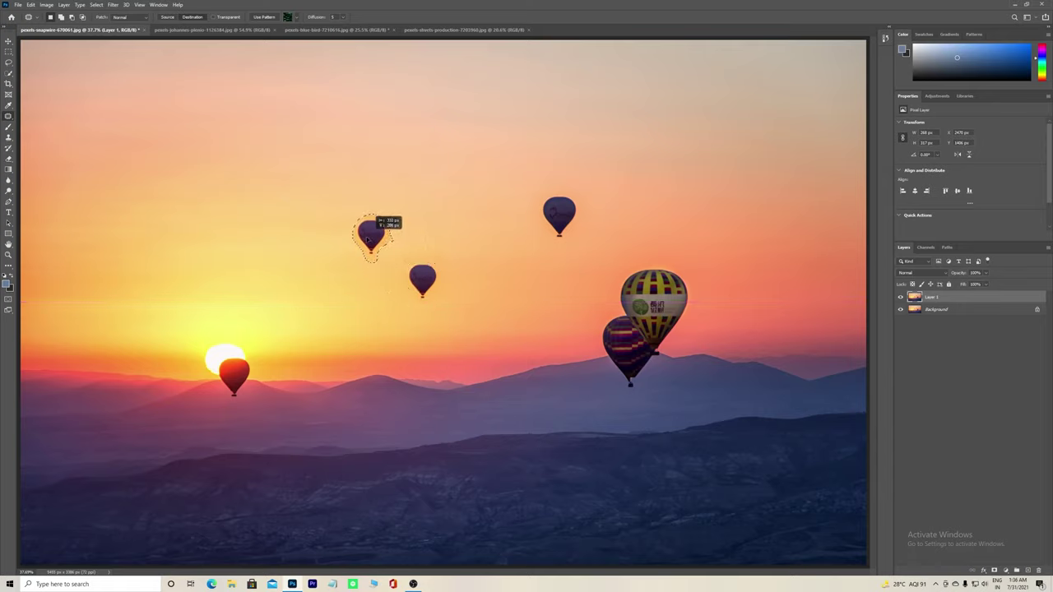
mouse_move(376, 237)
mouse_down()
mouse_move(346, 301)
mouse_move(353, 265)
mouse_move(485, 216)
mouse_move(787, 311)
mouse_move(844, 79)
mouse_move(842, 309)
mouse_up()
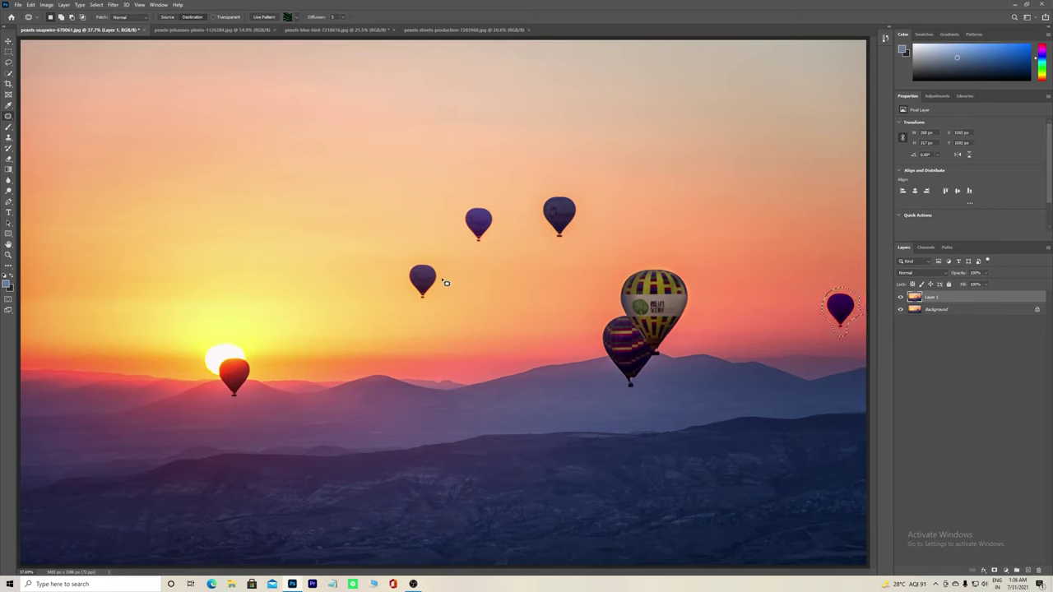
drag(839, 304, 46, 122)
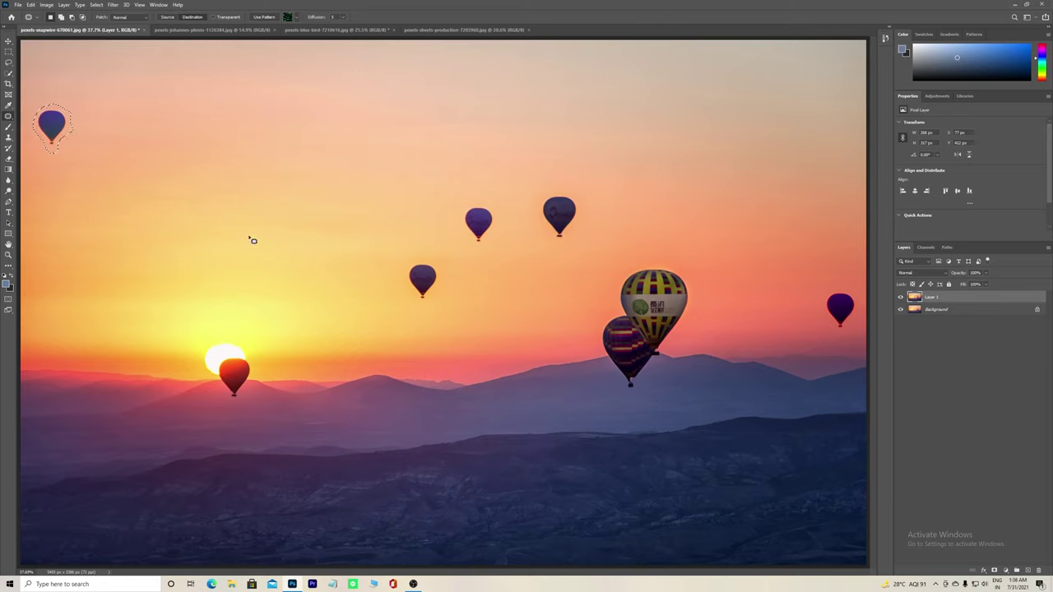
key(ctrl+d)
Step: Outline the top-left balloon, cover it with sky, and deselect
mouse_move(235, 127)
mouse_down()
mouse_move(257, 137)
mouse_move(48, 128)
mouse_up()
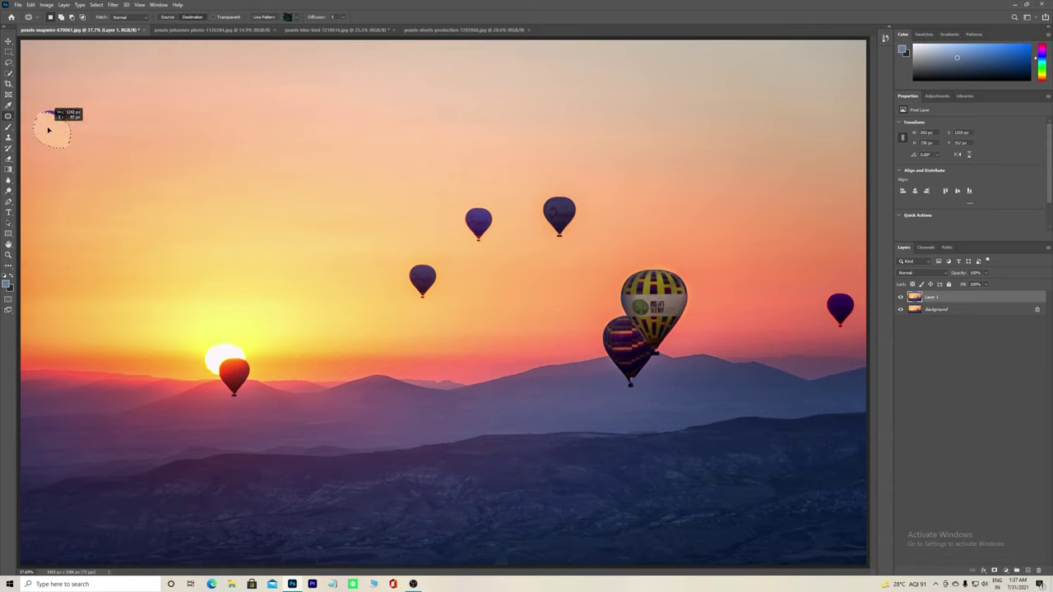
drag(49, 128, 49, 128)
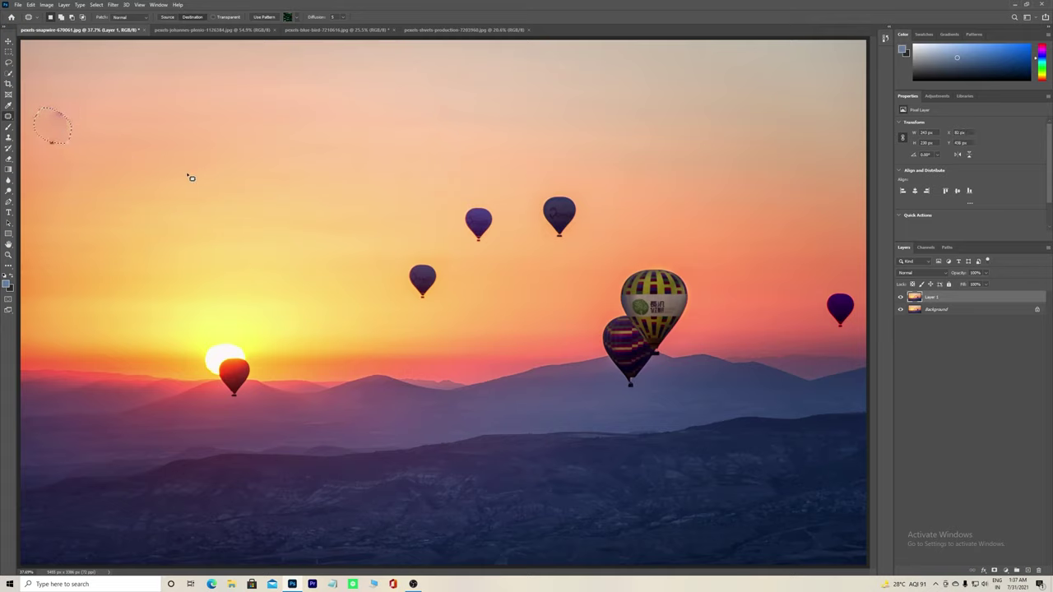
mouse_move(126, 117)
mouse_down()
mouse_move(75, 132)
mouse_move(46, 122)
mouse_move(436, 296)
mouse_move(447, 282)
mouse_move(689, 284)
mouse_move(842, 319)
mouse_up()
key(ctrl+d)
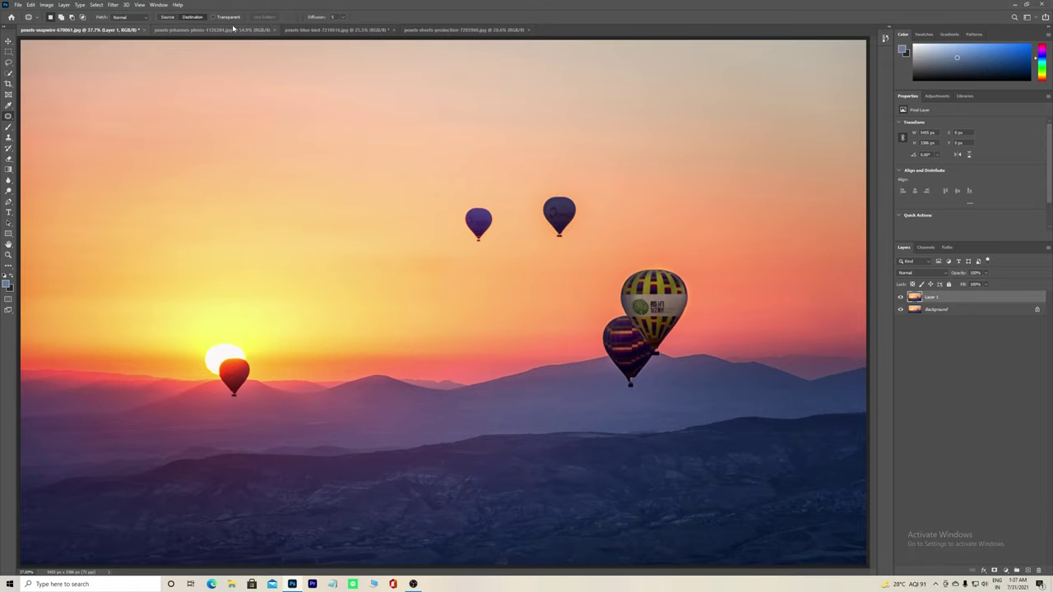
click(235, 29)
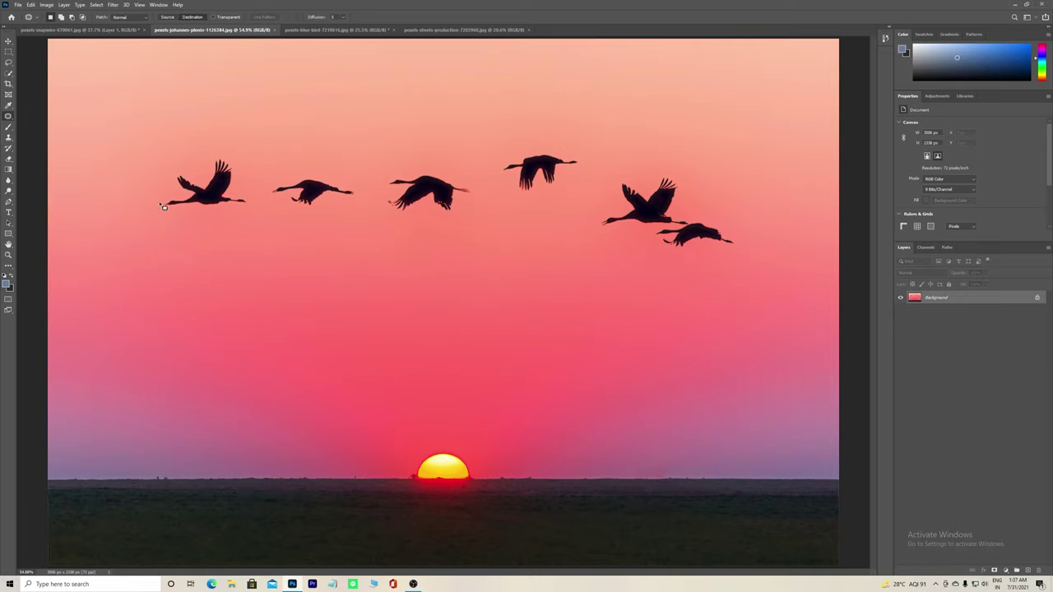
Step: Outline the leftmost crane, trial-patch it with empty sky, then undo
mouse_move(164, 207)
mouse_down()
mouse_move(184, 193)
mouse_move(182, 176)
mouse_move(213, 180)
mouse_move(220, 161)
mouse_move(236, 163)
mouse_move(236, 198)
mouse_move(252, 200)
mouse_move(211, 212)
mouse_move(162, 207)
mouse_up()
click(165, 17)
drag(214, 192, 146, 154)
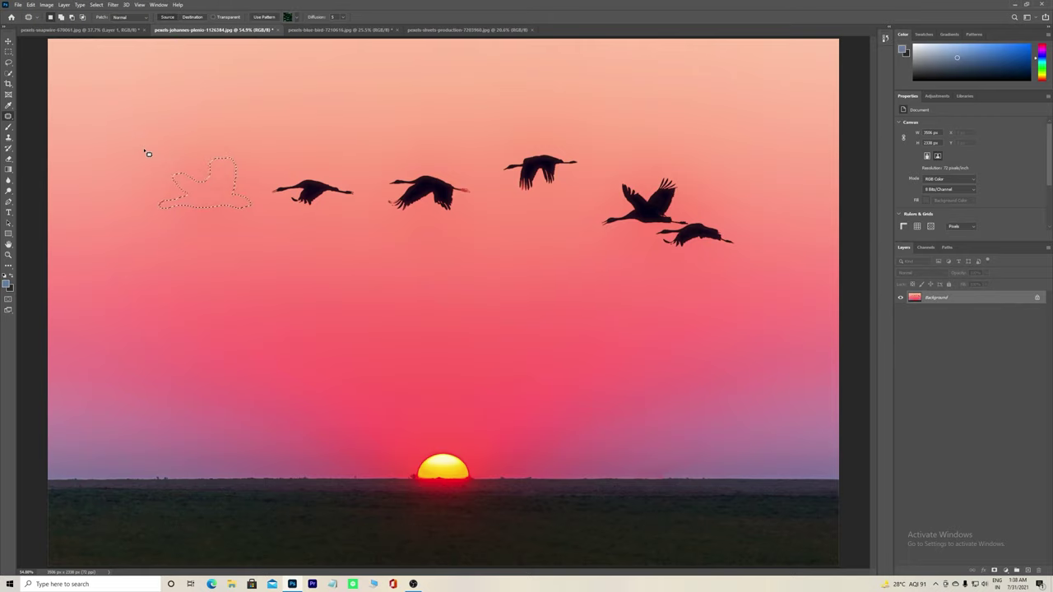
key(ctrl+z)
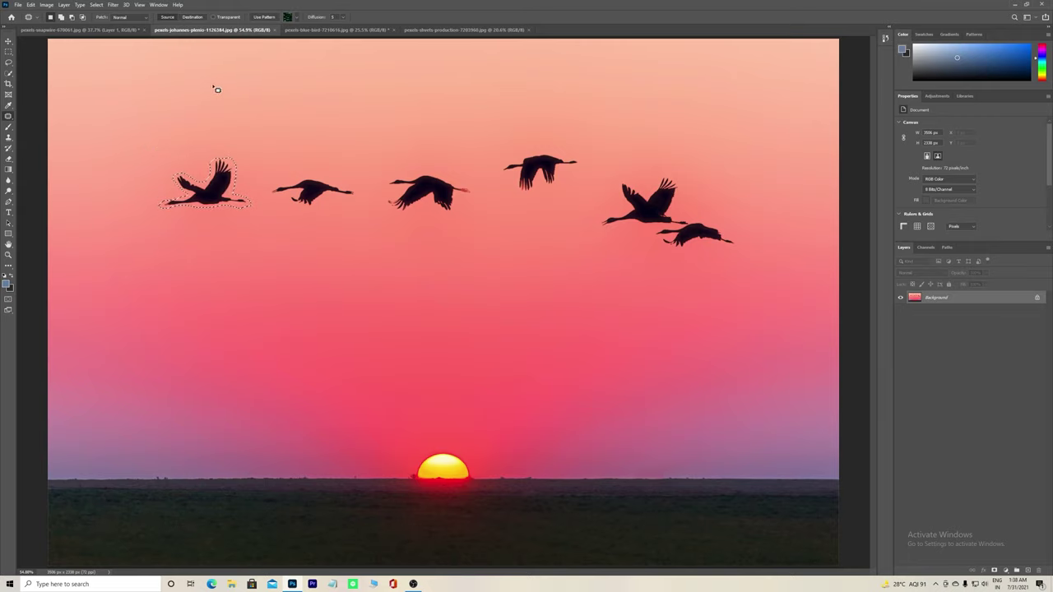
Step: In Destination mode, copy cranes to empty sky at the flock's far left and far right
click(195, 17)
mouse_move(214, 194)
mouse_down()
mouse_move(130, 230)
mouse_move(113, 206)
mouse_up()
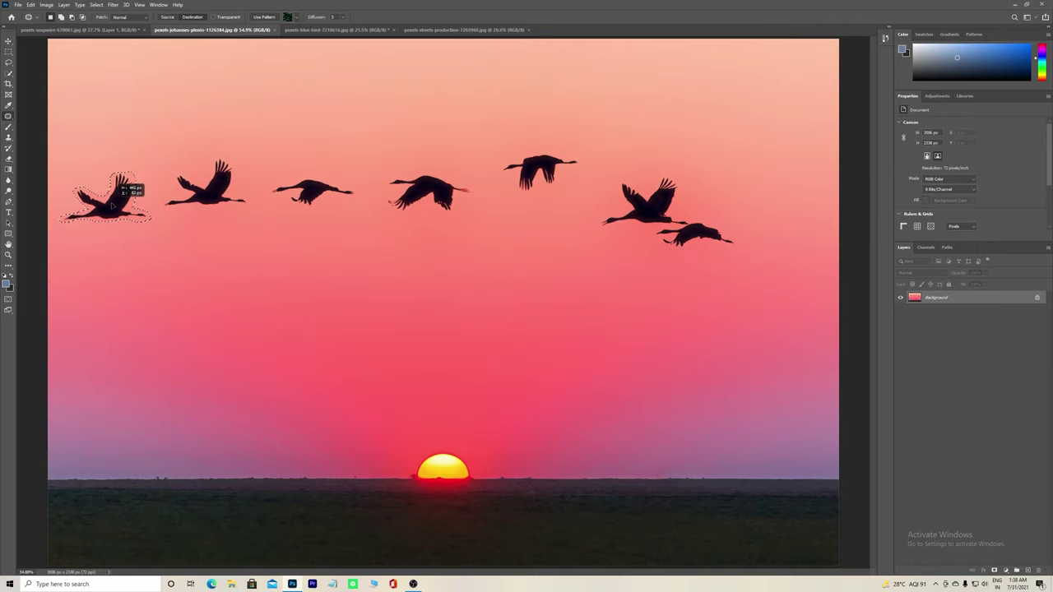
drag(113, 207, 111, 202)
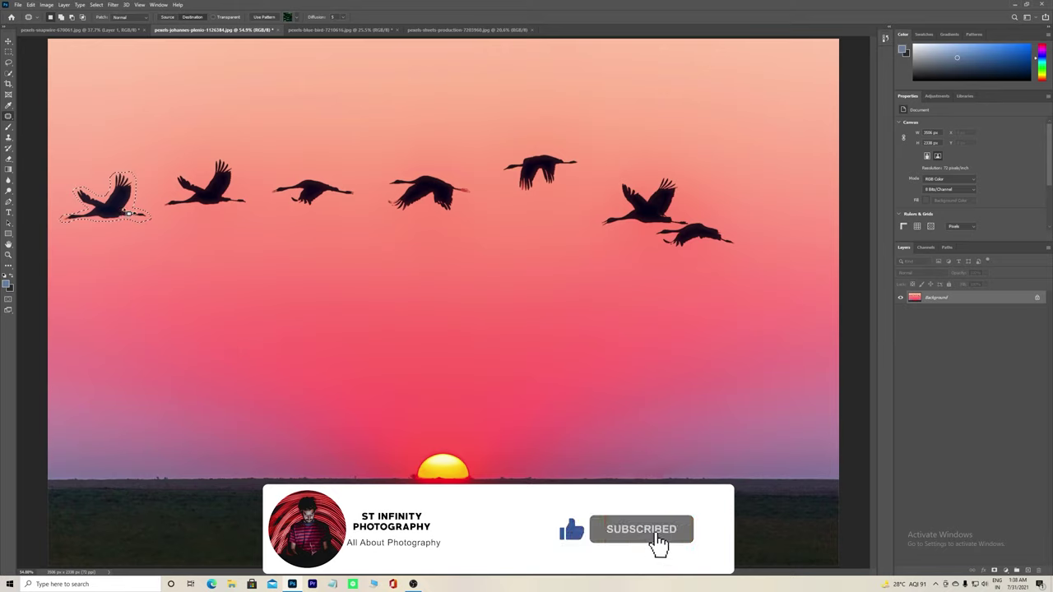
key(ctrl+d)
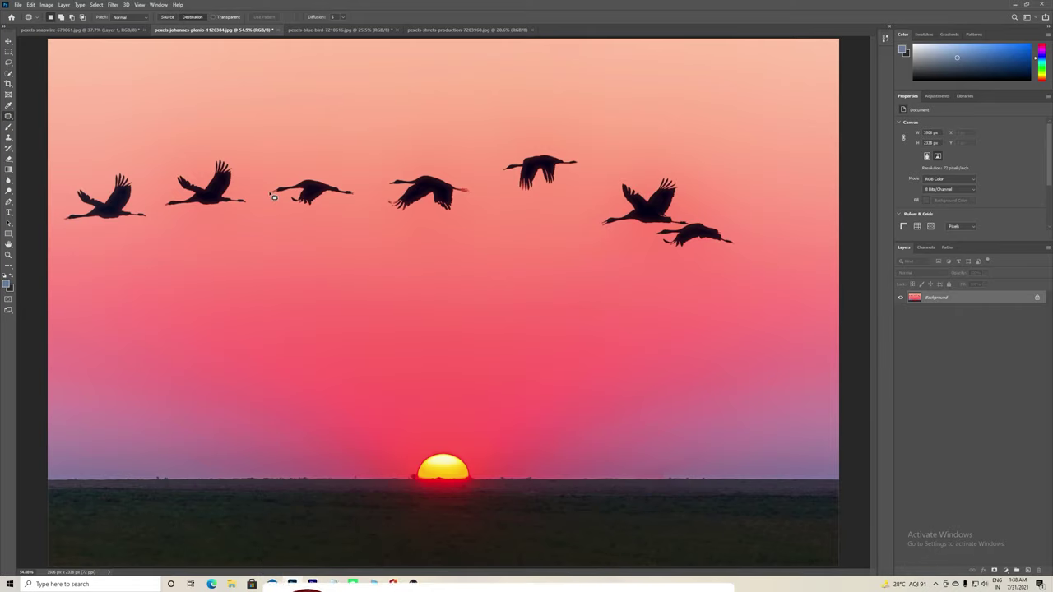
mouse_move(291, 189)
mouse_down()
mouse_move(359, 194)
mouse_move(357, 203)
mouse_move(312, 213)
mouse_move(272, 197)
mouse_move(399, 224)
mouse_move(510, 217)
mouse_move(783, 238)
mouse_move(768, 215)
mouse_up()
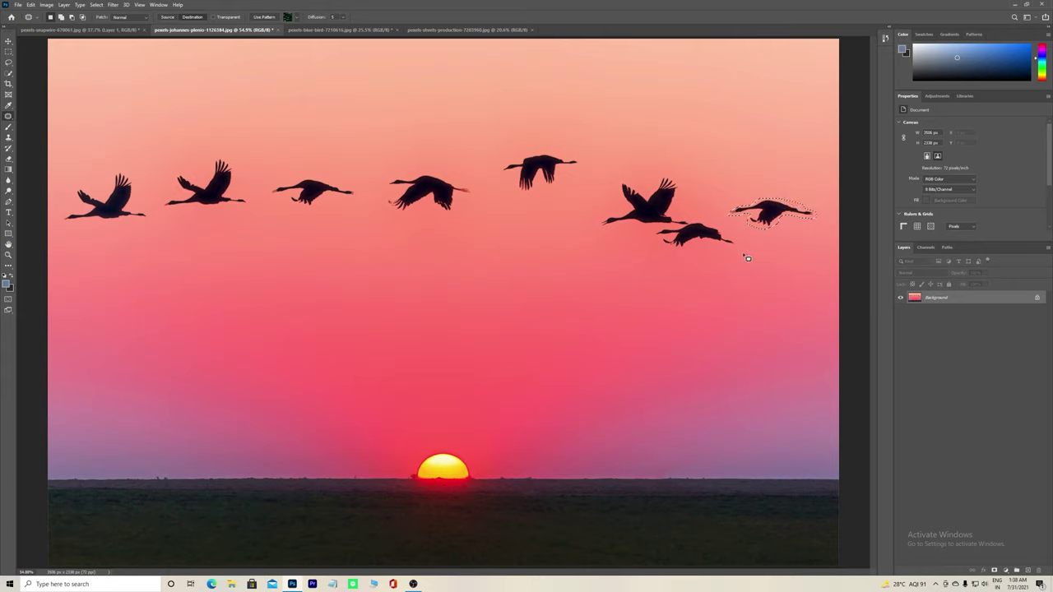
key(ctrl+d)
click(885, 39)
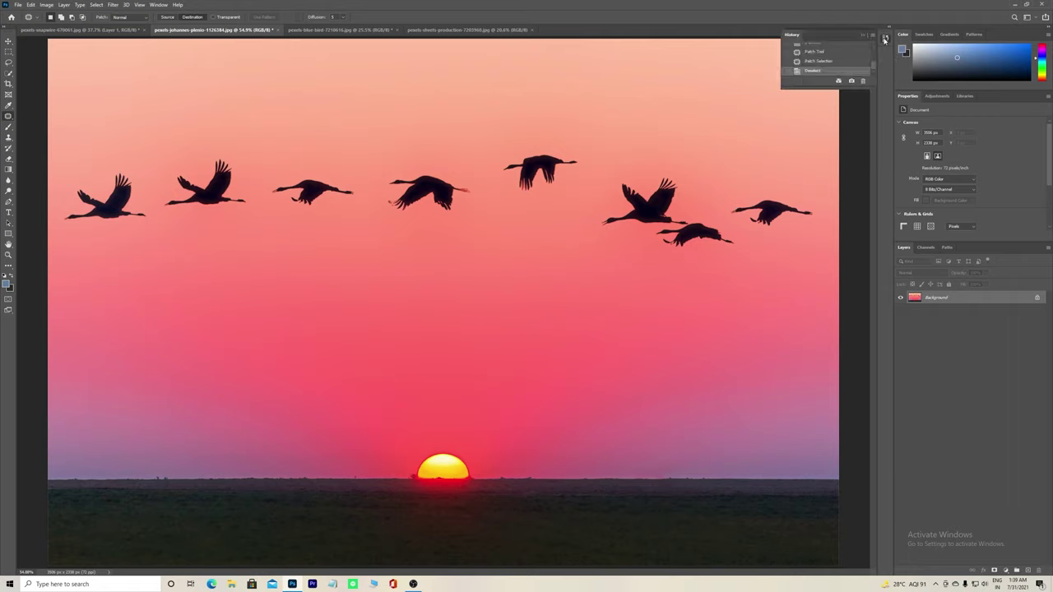
scroll(812, 63, up, 2)
click(810, 62)
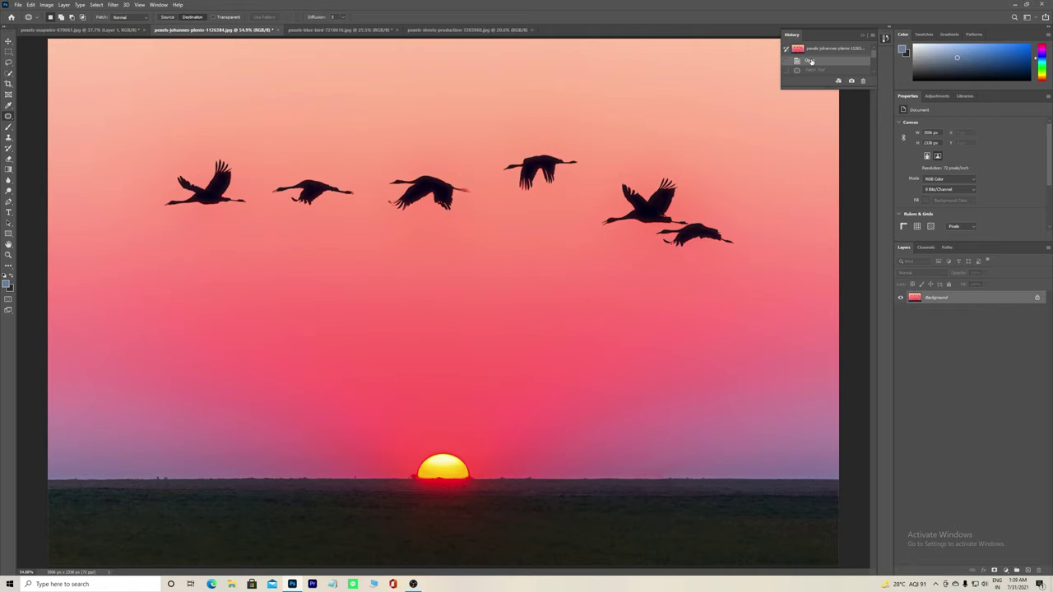
scroll(810, 61, down, 2)
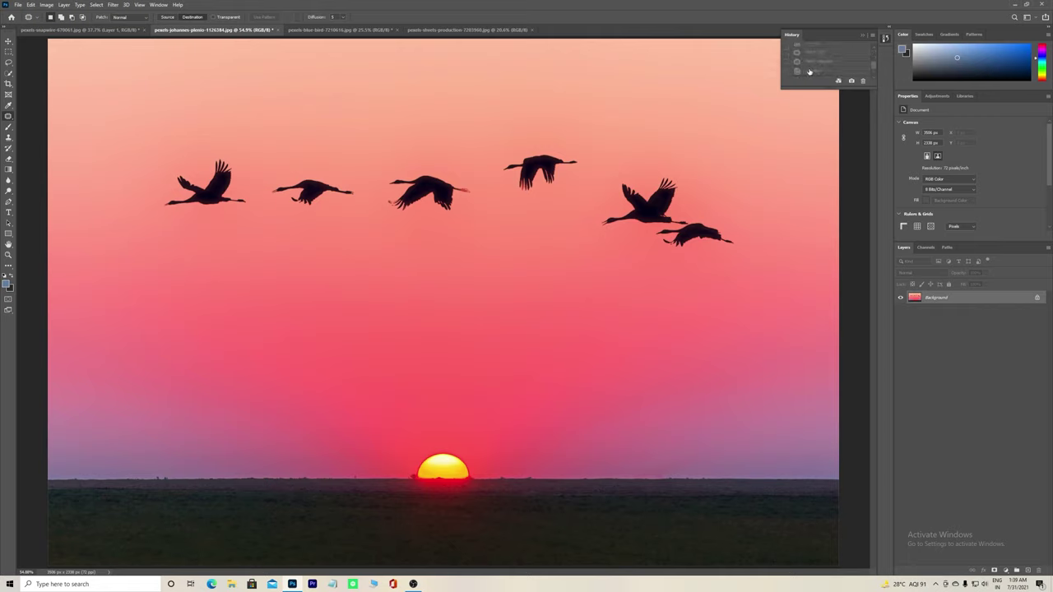
click(810, 71)
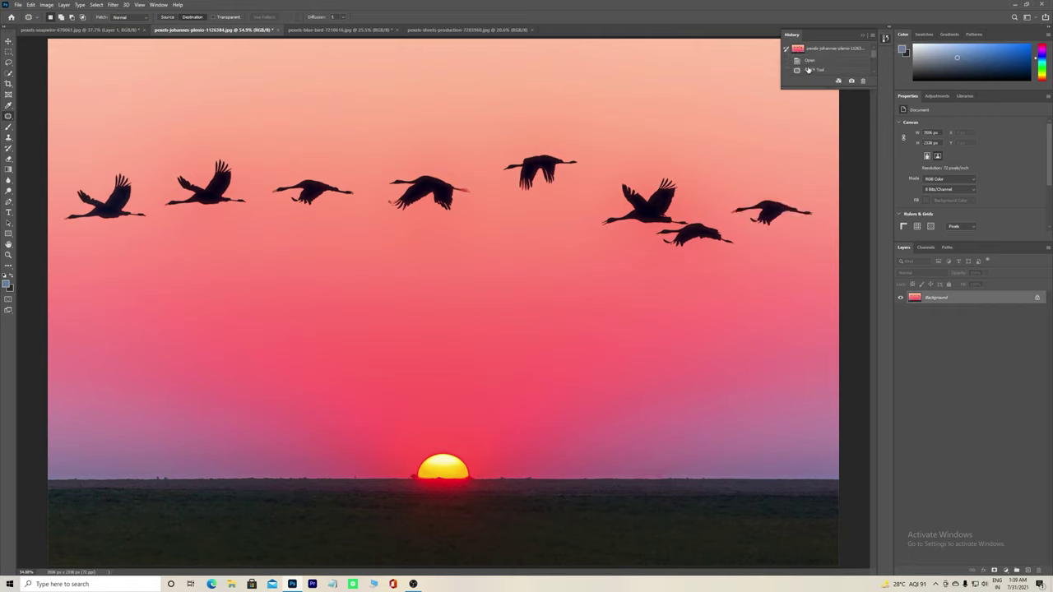
click(807, 62)
scroll(807, 61, down, 1)
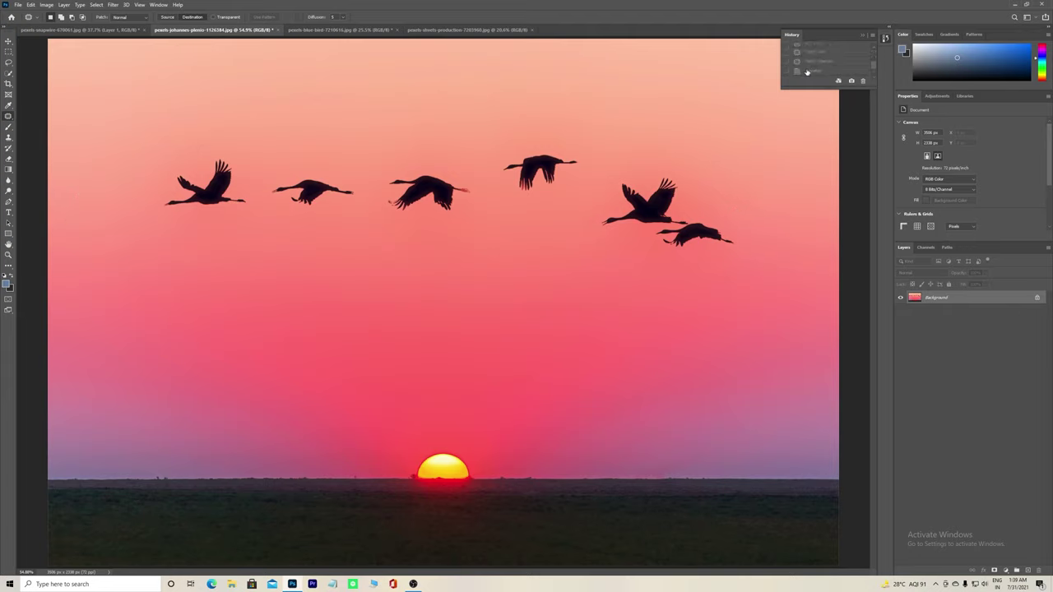
click(806, 71)
scroll(806, 72, up, 1)
click(805, 71)
click(804, 72)
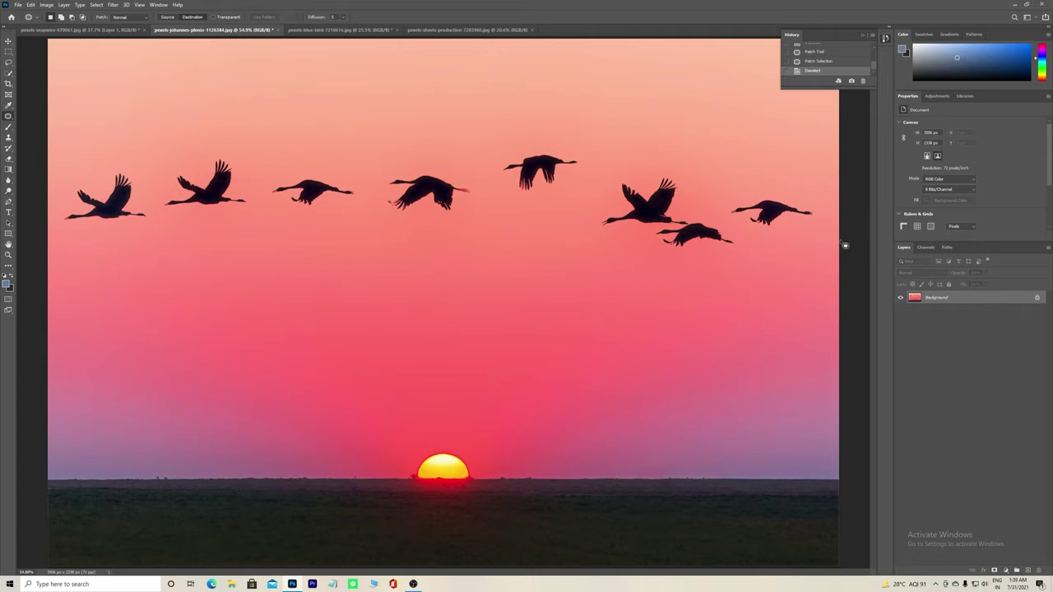
click(860, 38)
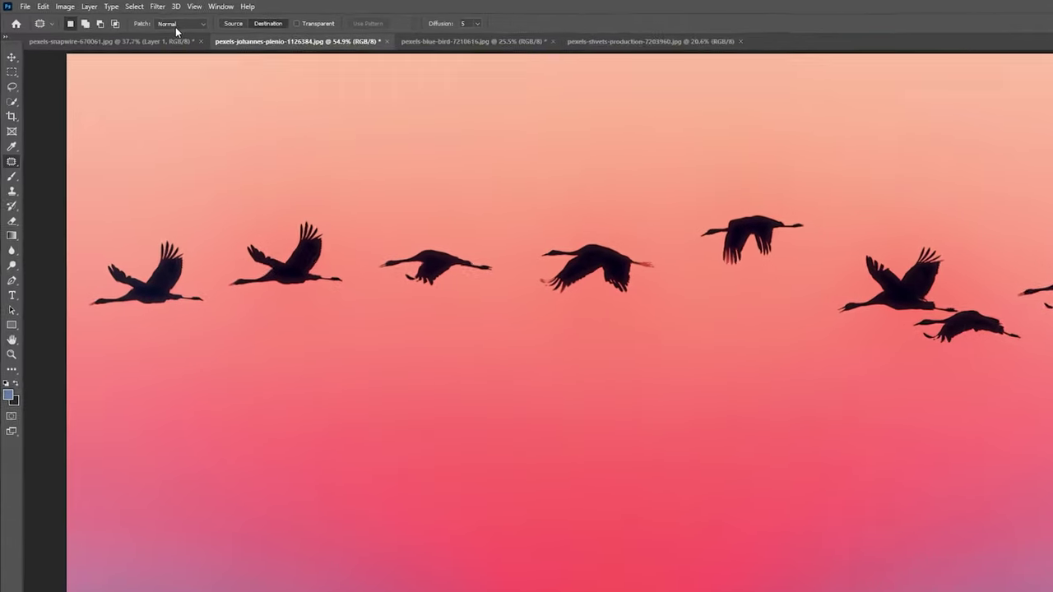
Step: Change the Patch mode dropdown from Normal to Content-Aware
click(134, 17)
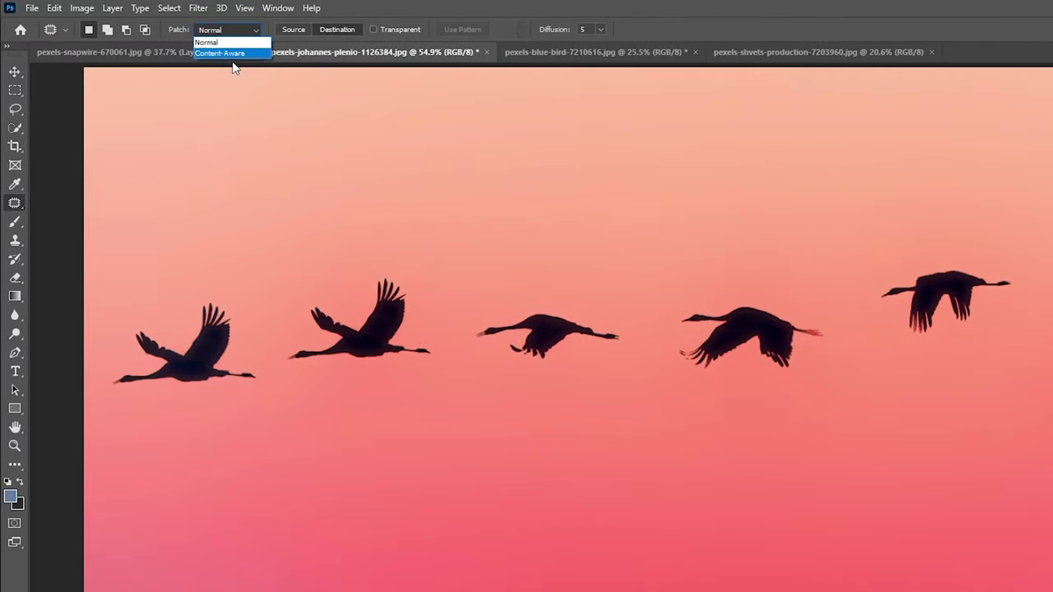
click(254, 29)
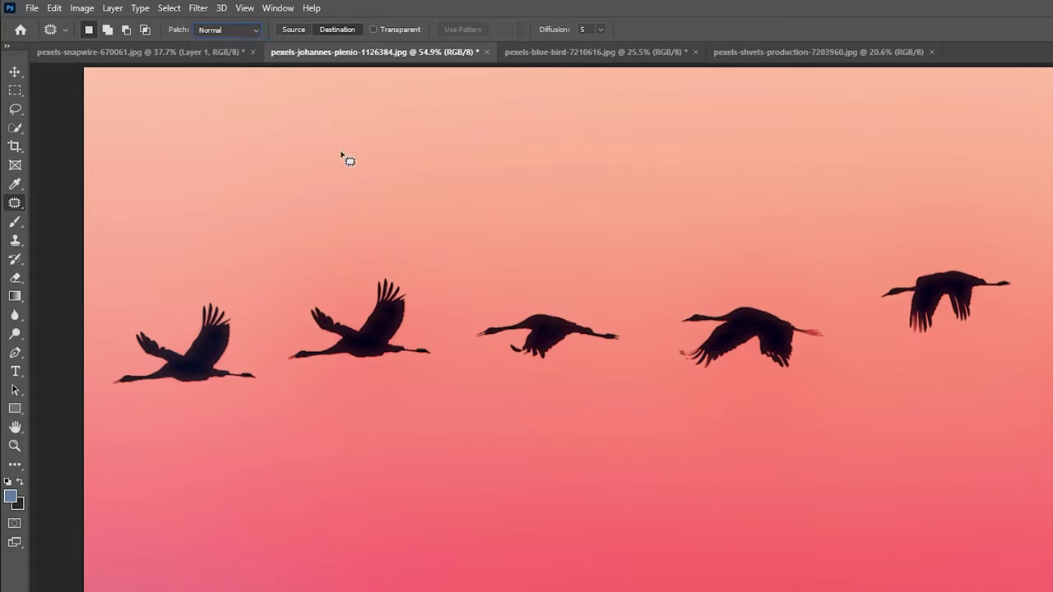
click(223, 30)
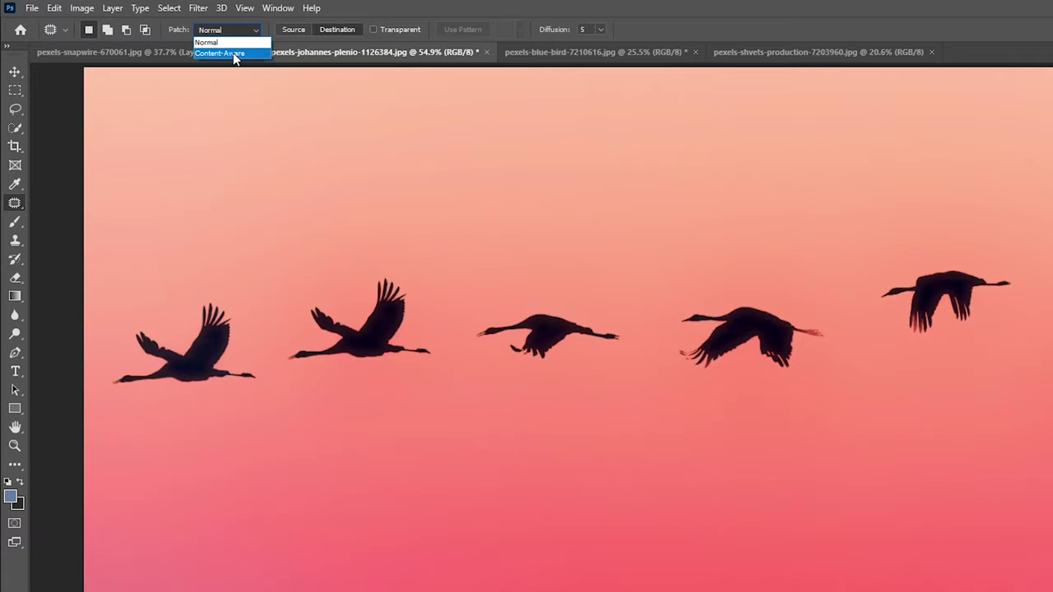
click(233, 52)
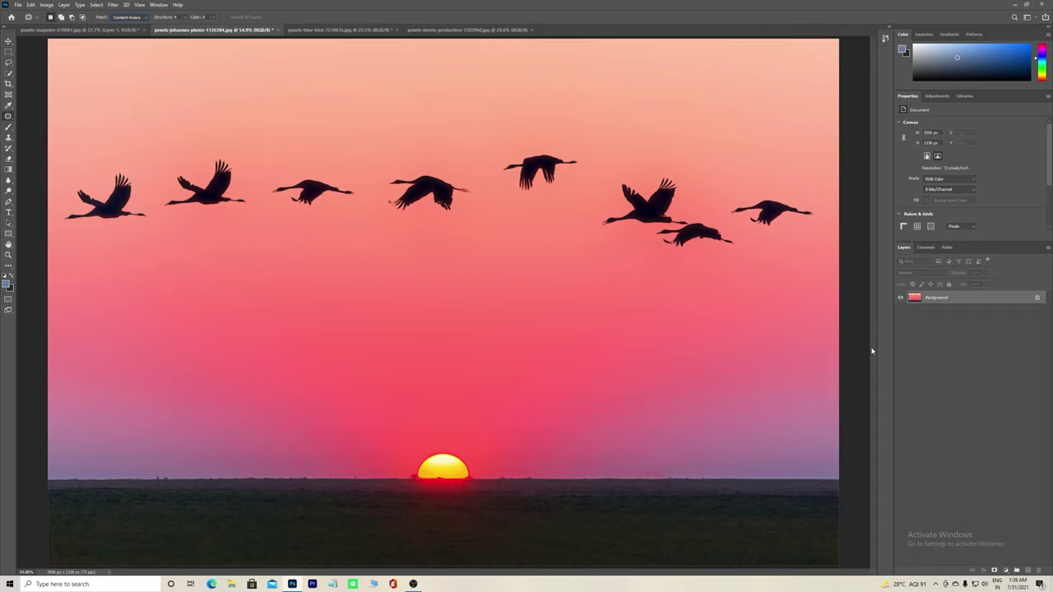
Step: Duplicate the background, add empty Layer 2, and outline the centre crane with the Patch tool
key(ctrl+j)
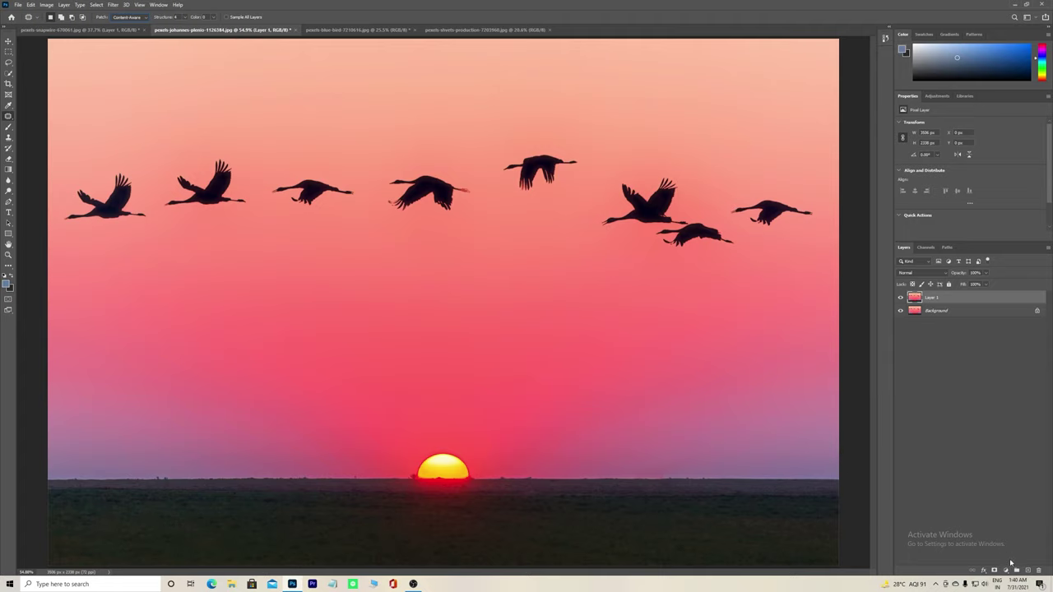
click(1027, 571)
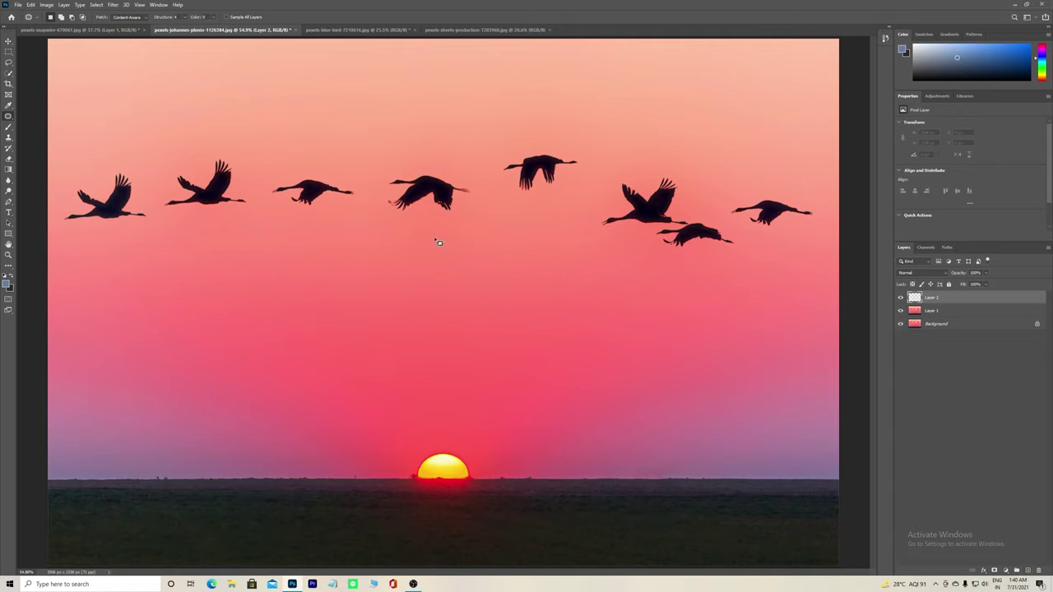
click(136, 17)
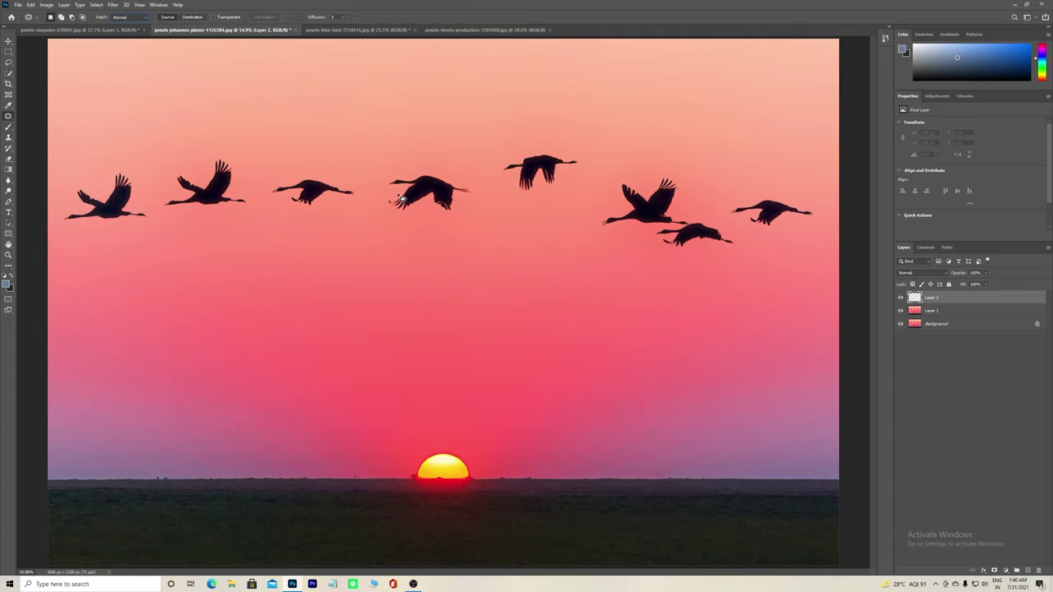
drag(402, 199, 456, 178)
mouse_move(457, 178)
mouse_down()
mouse_move(395, 199)
mouse_move(421, 204)
mouse_up()
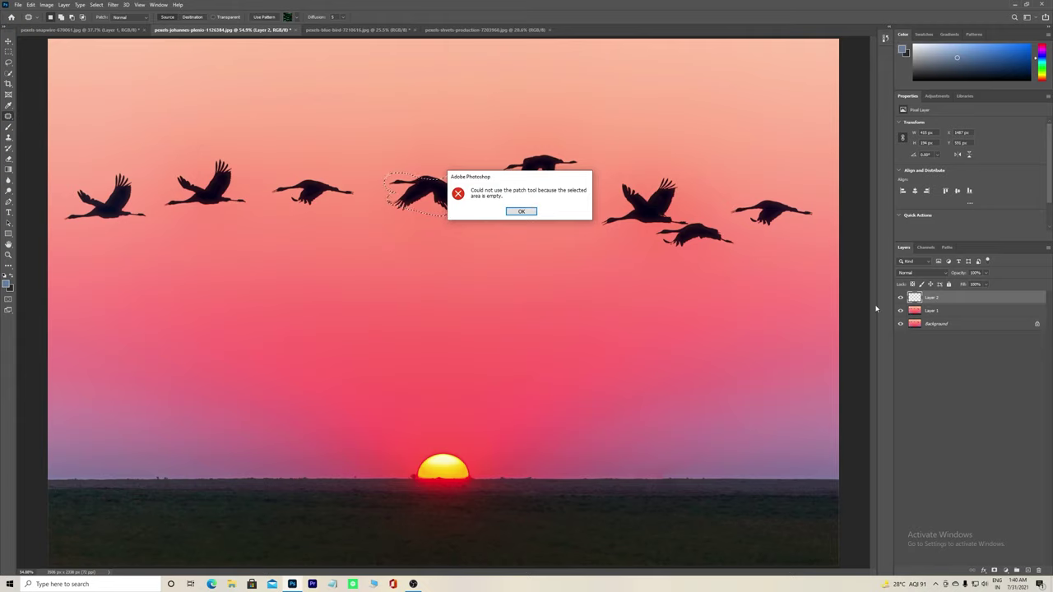
Step: Patch the centre crane away in Content-Aware mode, sampling from all layers
click(526, 213)
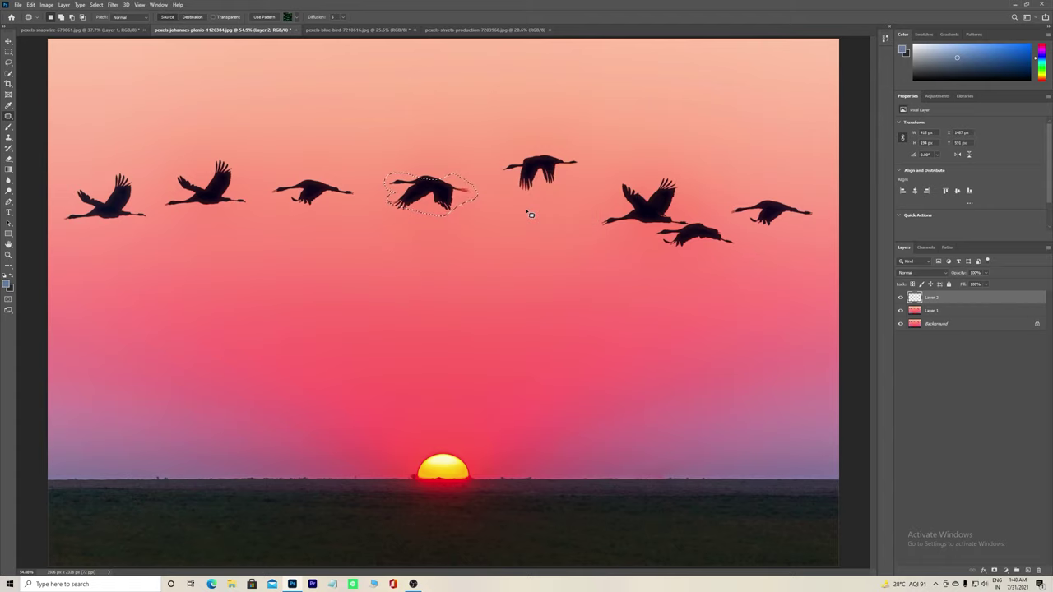
click(130, 17)
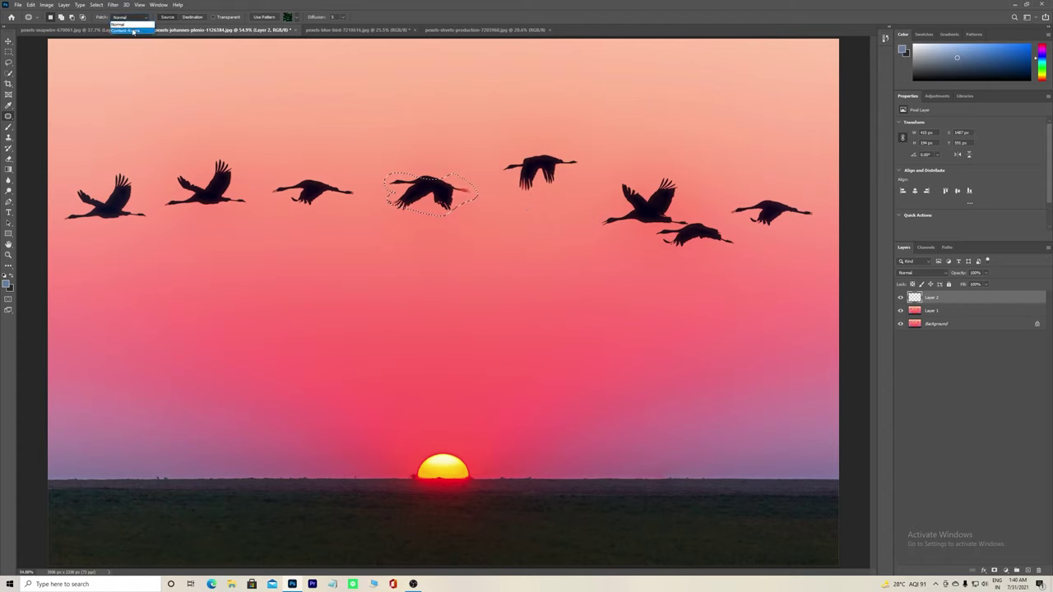
click(133, 31)
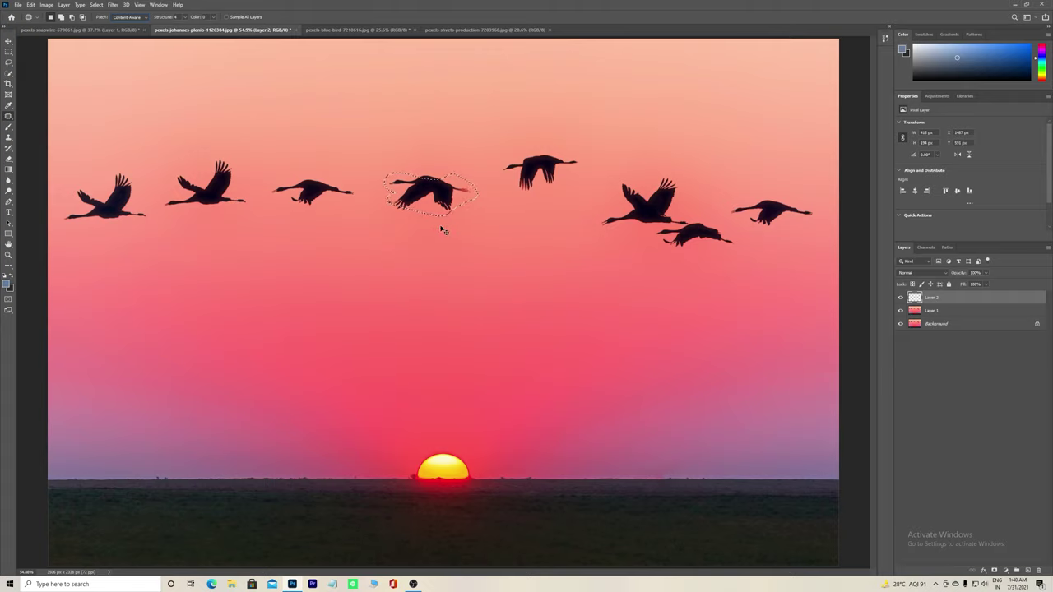
key(ctrl+d)
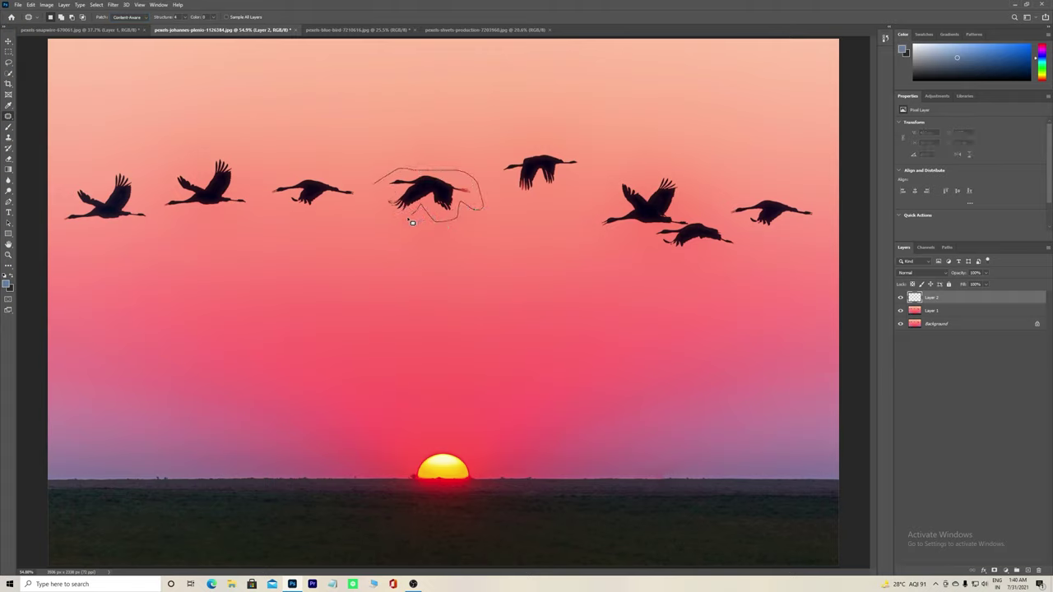
drag(378, 188, 374, 186)
drag(438, 191, 366, 244)
key(ctrl+z)
drag(372, 245, 444, 200)
click(226, 17)
mouse_move(425, 193)
mouse_down()
mouse_move(368, 249)
mouse_move(376, 254)
mouse_up()
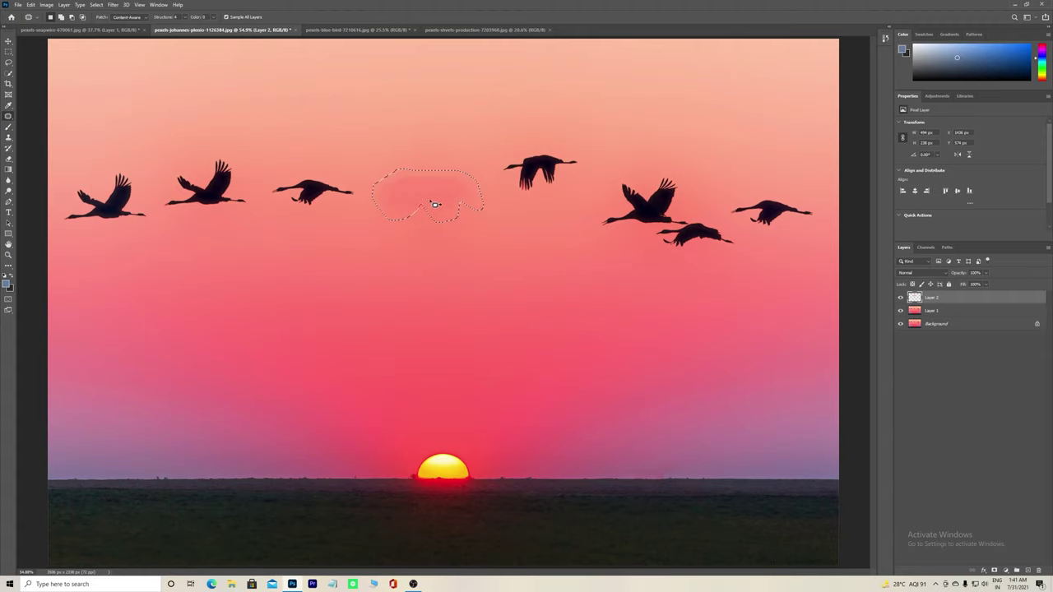
Step: Set patch Structure to 3 and Color to 10, then select Layer 1
click(184, 17)
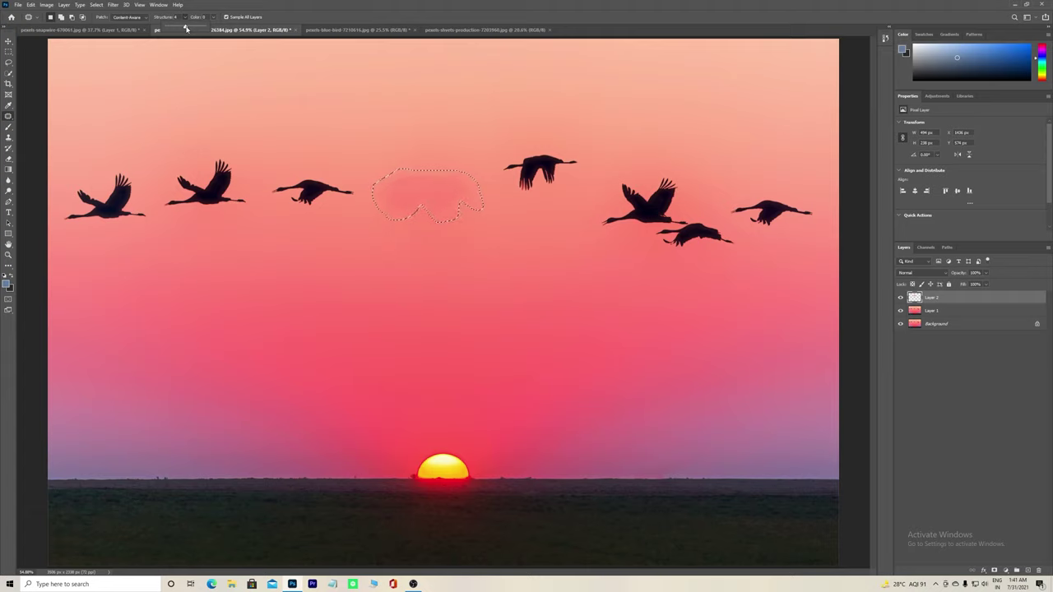
mouse_move(186, 29)
mouse_down()
mouse_move(170, 28)
mouse_move(205, 43)
mouse_up()
mouse_move(205, 44)
mouse_down()
mouse_move(185, 44)
mouse_move(263, 35)
mouse_move(199, 35)
mouse_move(250, 46)
mouse_up()
click(214, 17)
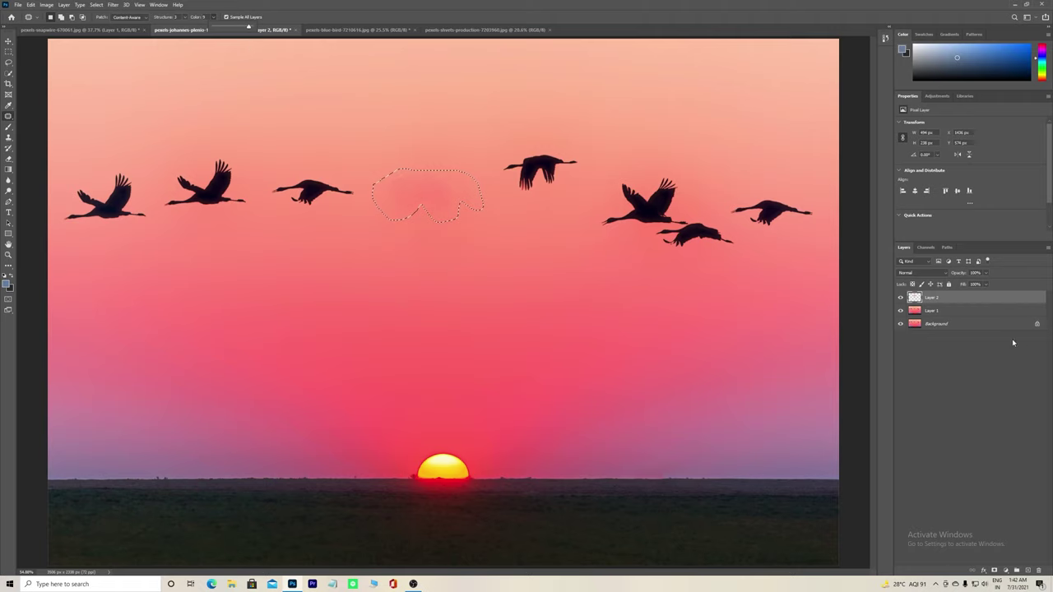
click(951, 311)
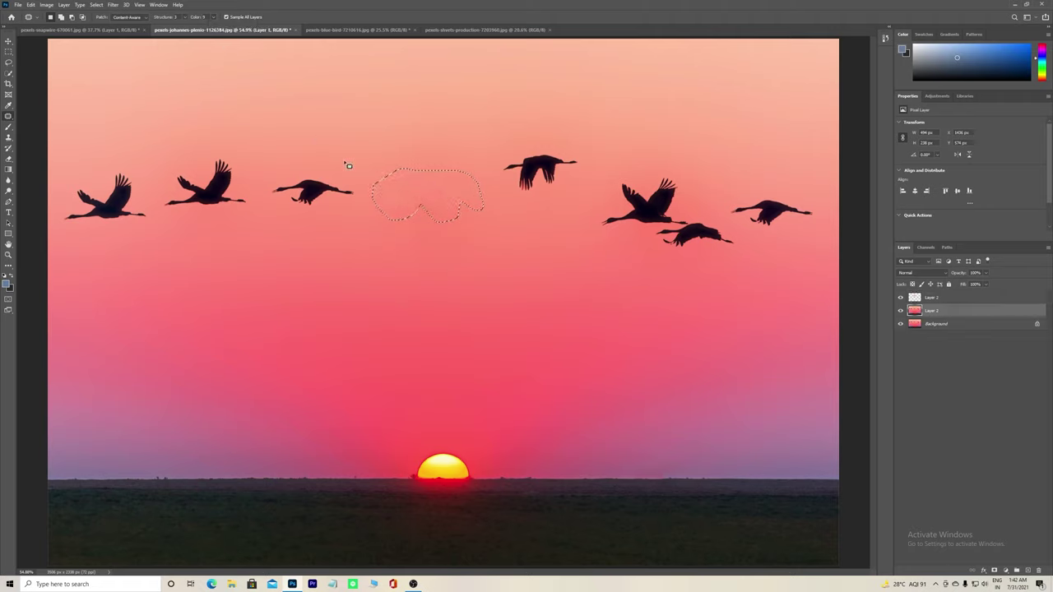
Step: Set patch Color to 10 on Layer 2, deselect, and open the two-dogs photo
click(213, 16)
drag(214, 31, 179, 33)
click(953, 297)
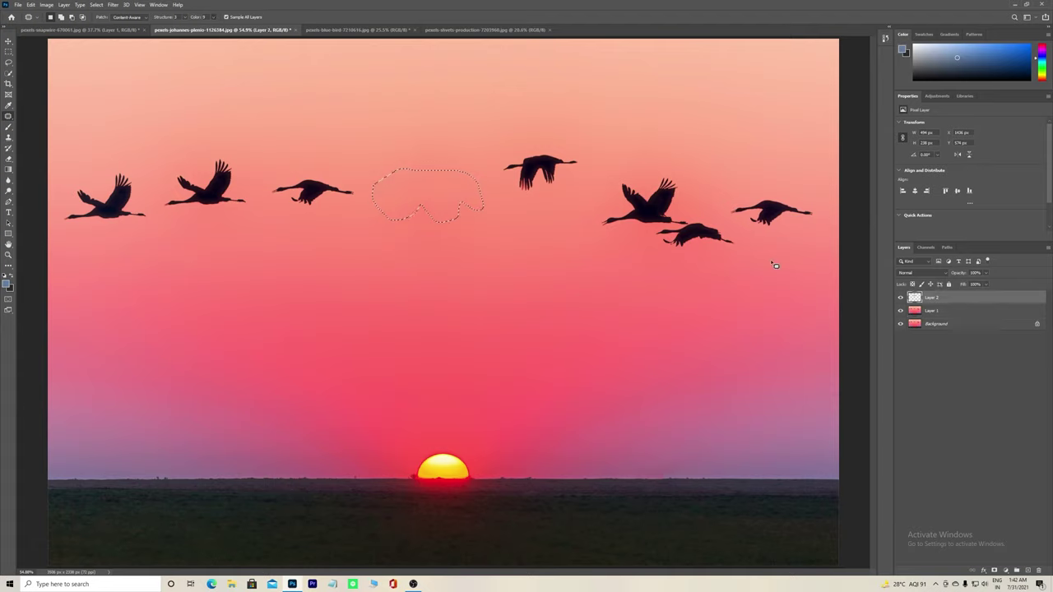
click(214, 17)
drag(212, 28, 249, 28)
click(443, 302)
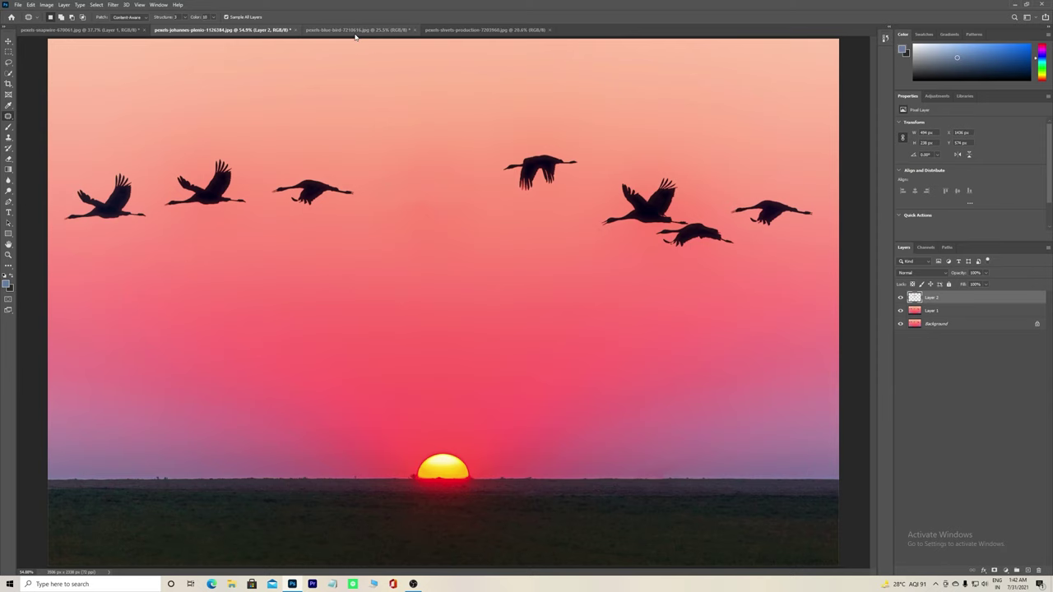
click(355, 31)
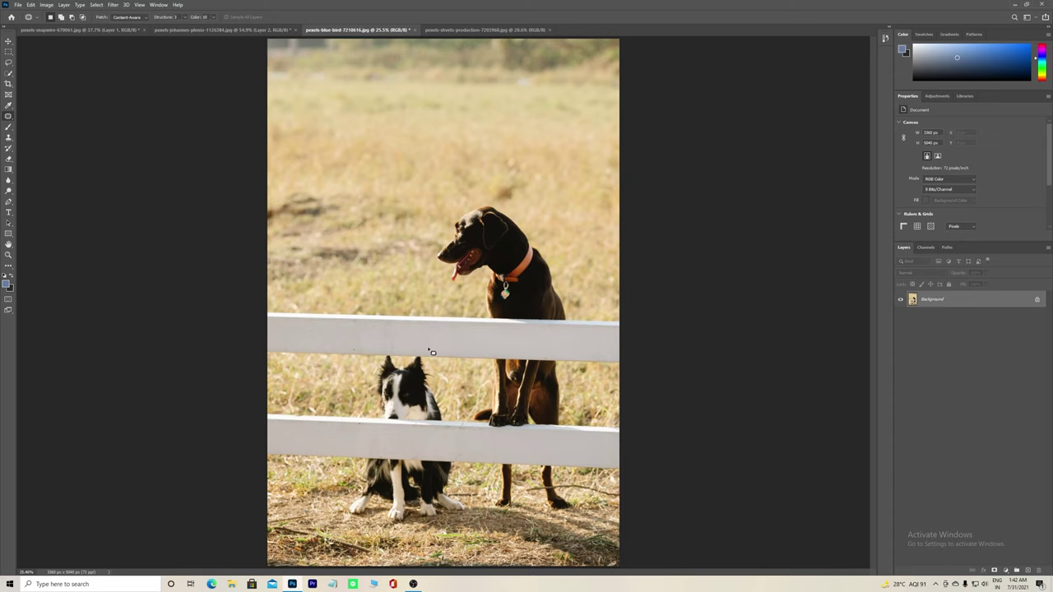
Step: Duplicate the dog photo onto Layer 1 and set Patch mode to Normal
key(ctrl+j)
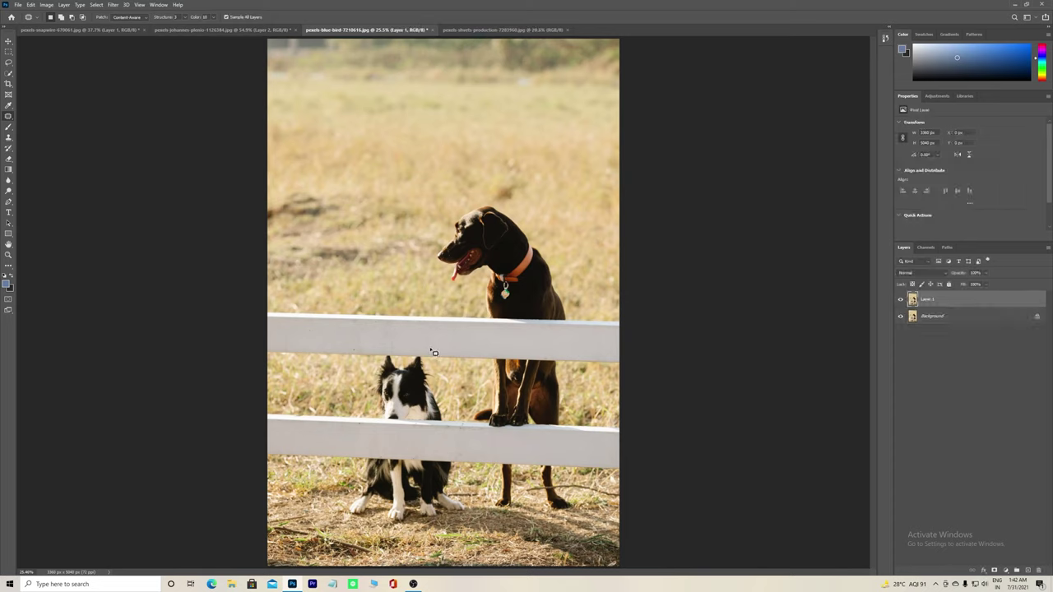
click(135, 17)
click(131, 24)
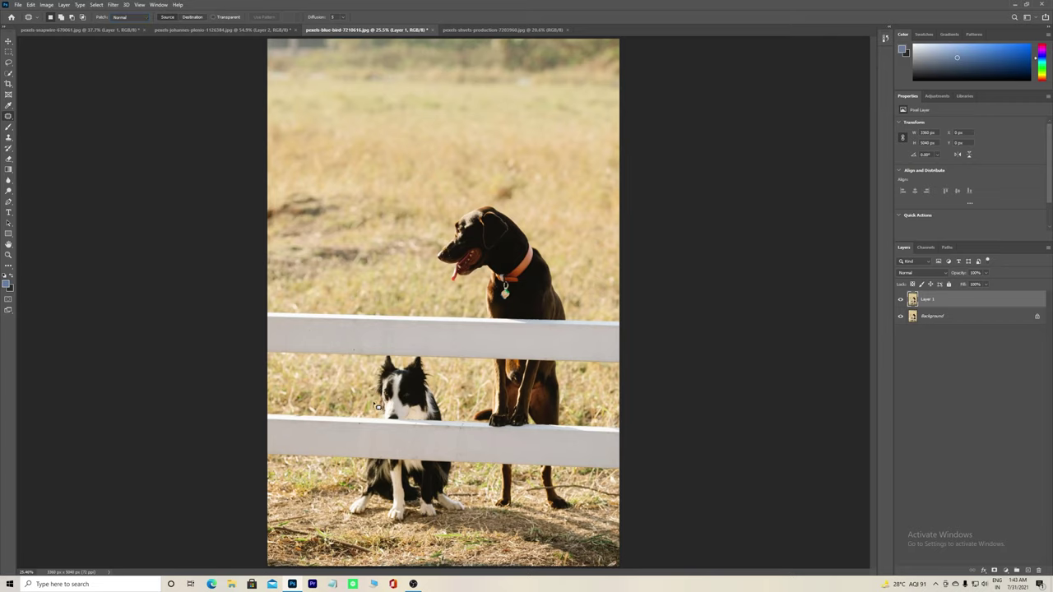
Step: Trial-patch the collie's head with nearby grass, then undo and deselect
mouse_move(376, 405)
mouse_down()
mouse_move(403, 368)
mouse_move(444, 425)
mouse_up()
mouse_move(444, 424)
mouse_down()
mouse_move(377, 411)
mouse_move(335, 388)
mouse_move(322, 396)
mouse_up()
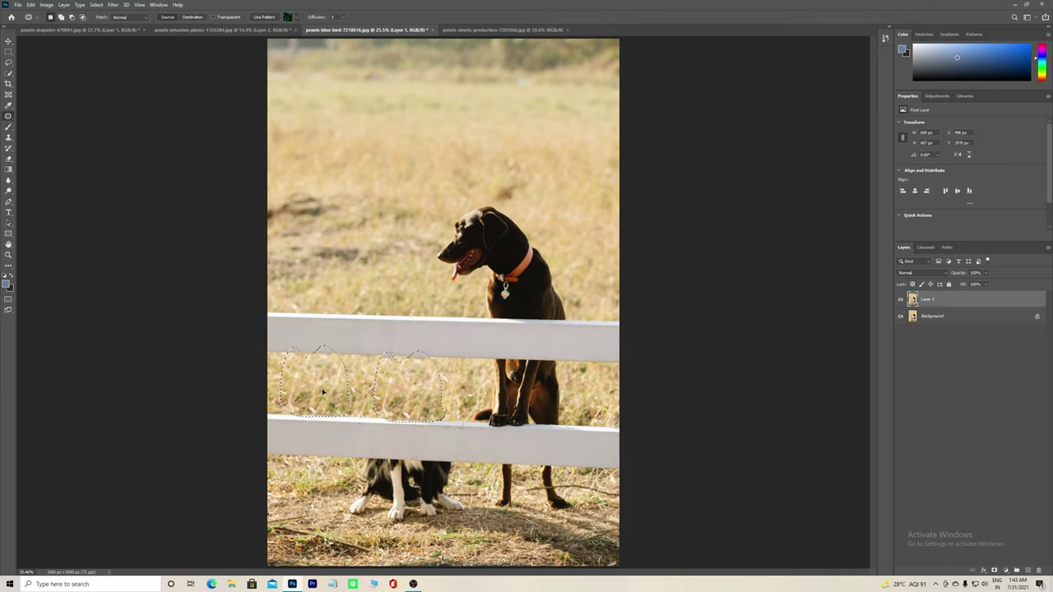
drag(322, 394, 338, 396)
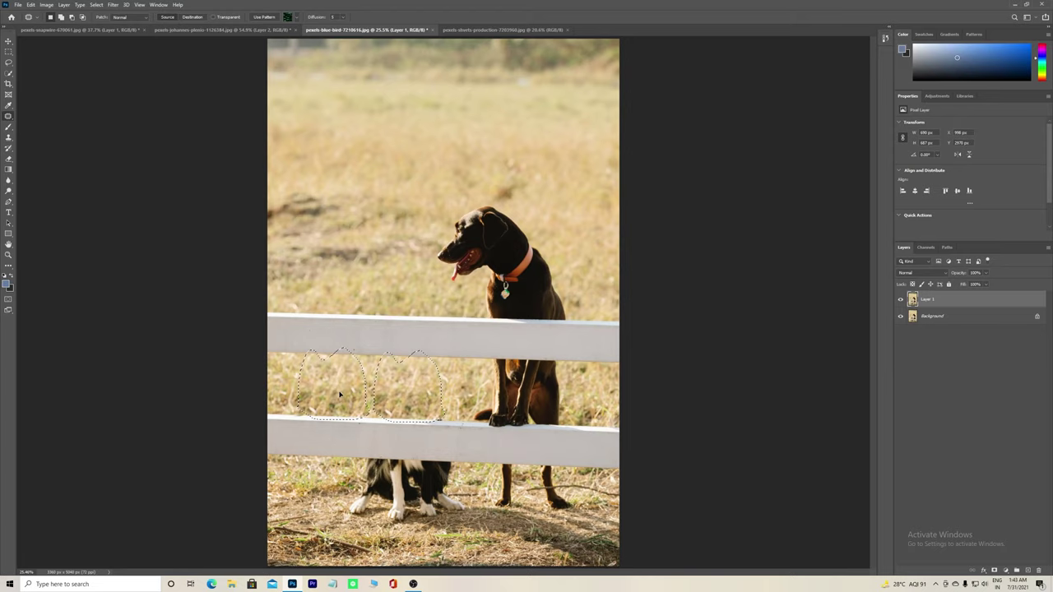
drag(339, 396, 338, 396)
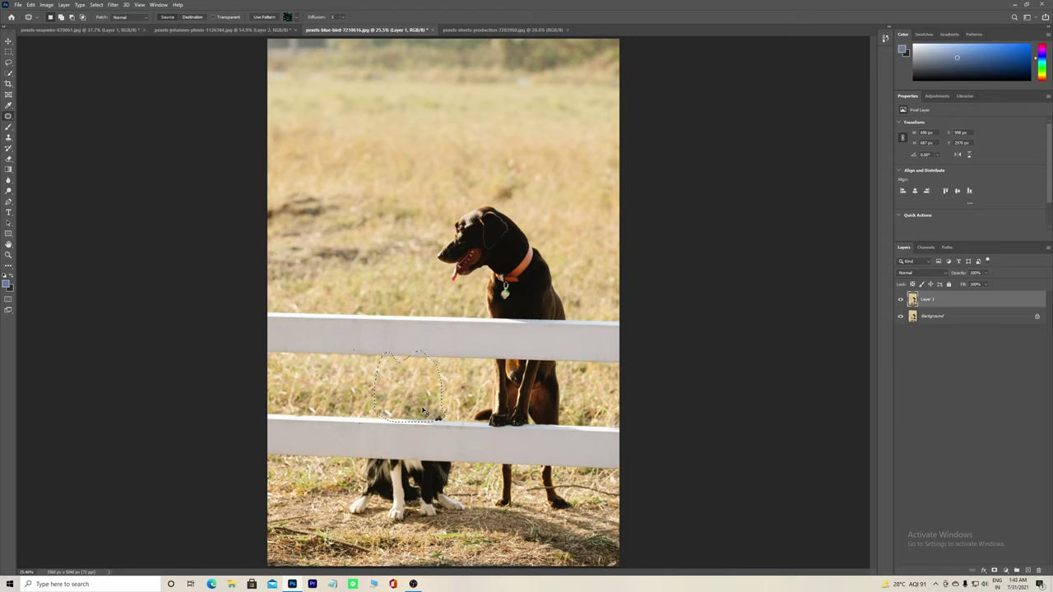
key(ctrl+z)
key(ctrl+d)
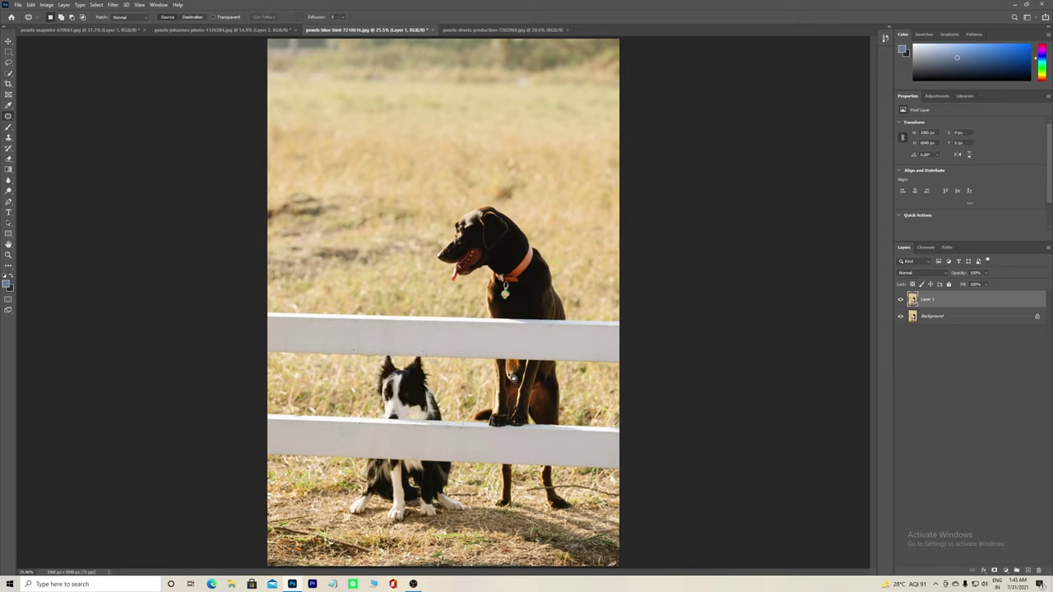
mouse_move(492, 196)
mouse_down()
mouse_move(449, 208)
mouse_move(497, 199)
mouse_up()
drag(492, 237, 452, 139)
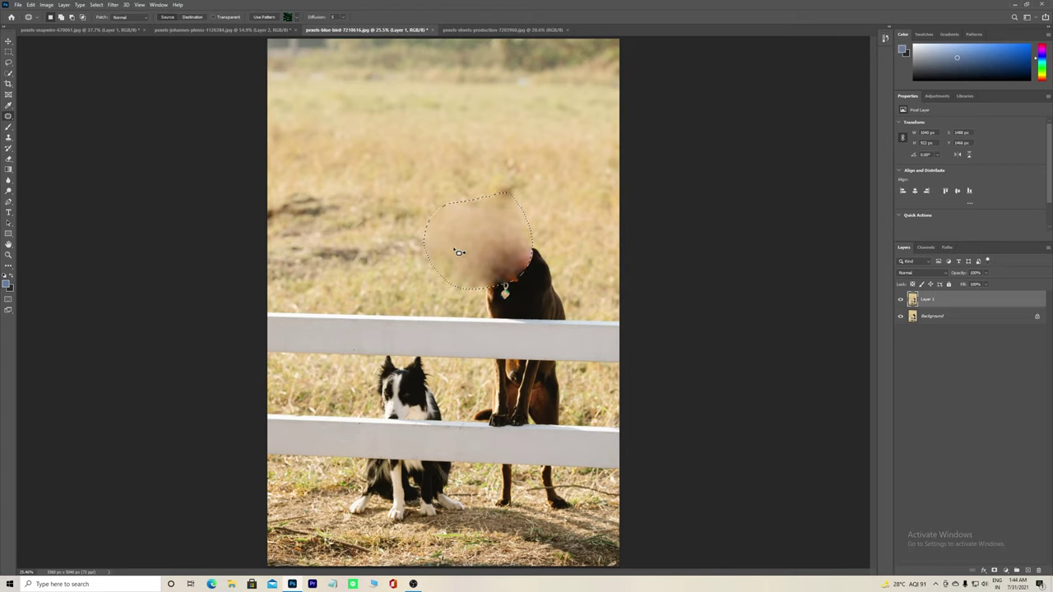
key(ctrl+z)
key(ctrl+d)
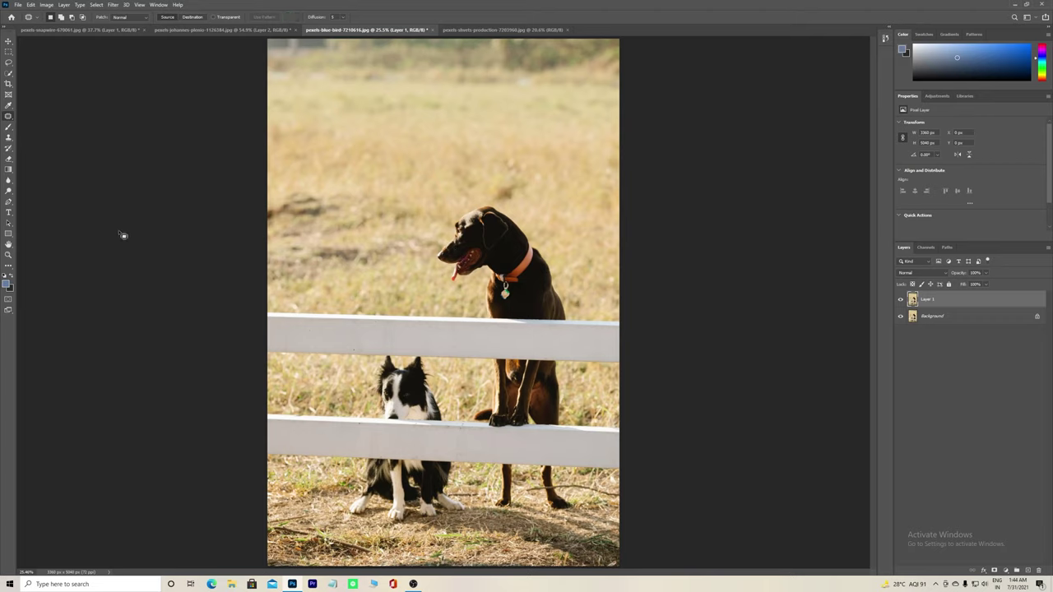
Step: Clone-stamp rail texture over the collie's chin and along the upper rail, then paint grass toward its head
click(9, 139)
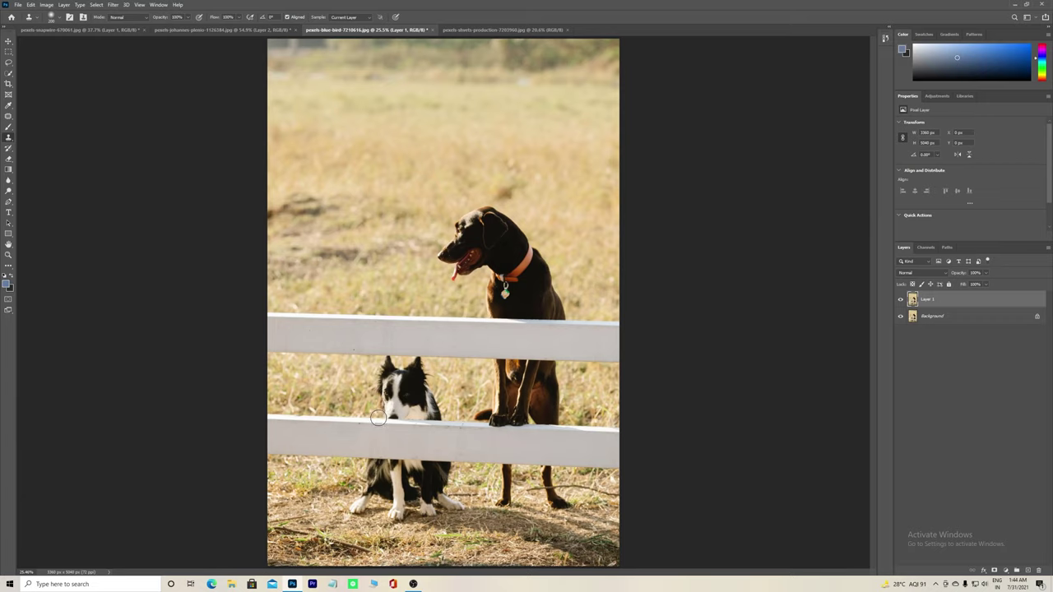
drag(378, 418, 441, 422)
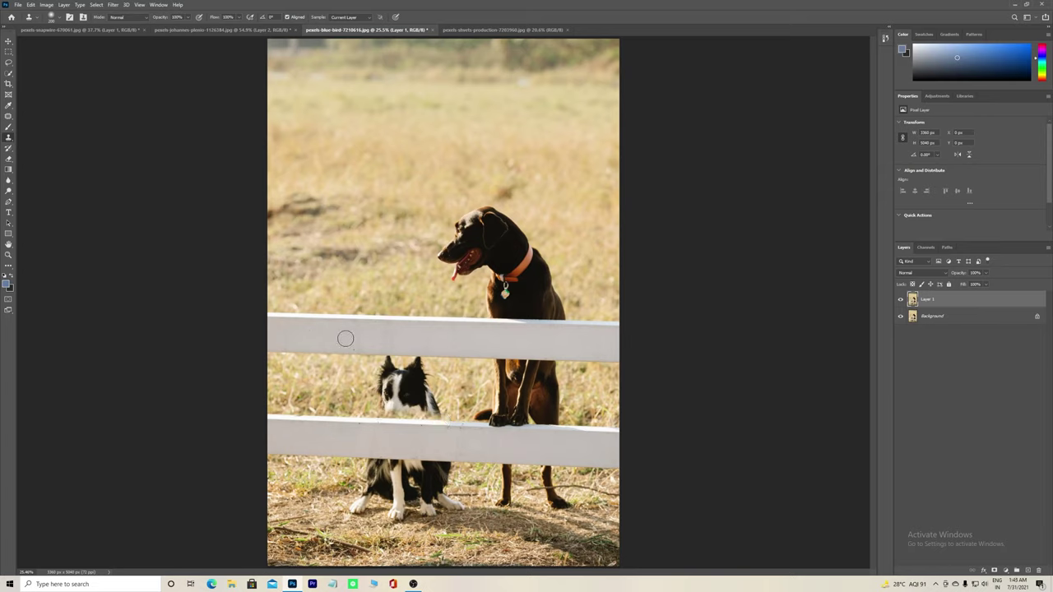
drag(350, 350, 365, 348)
mouse_move(389, 355)
mouse_down()
mouse_move(426, 356)
mouse_move(389, 354)
mouse_move(412, 354)
mouse_up()
click(486, 376)
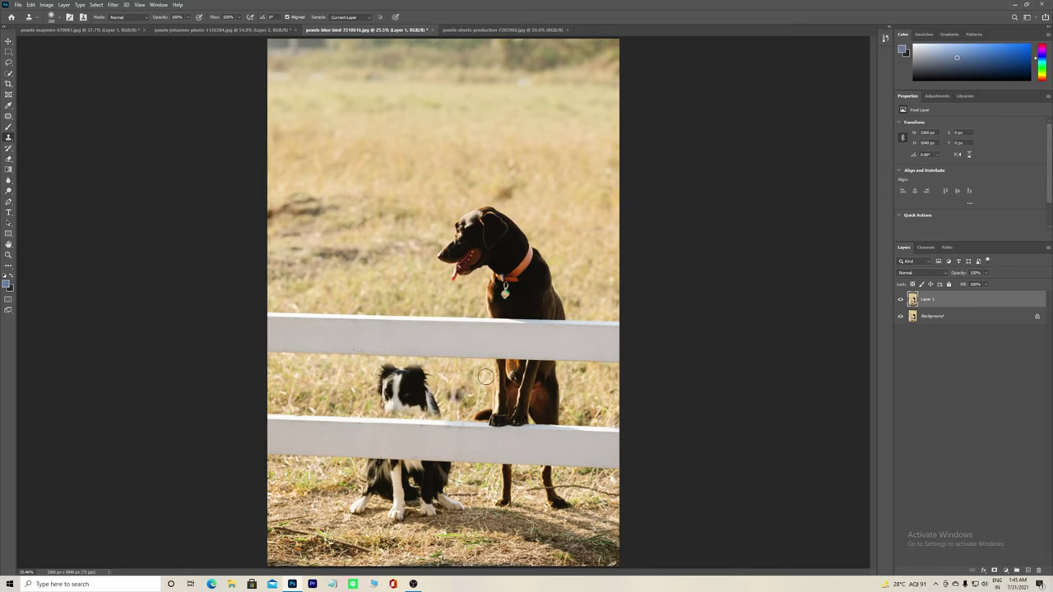
drag(485, 375, 437, 381)
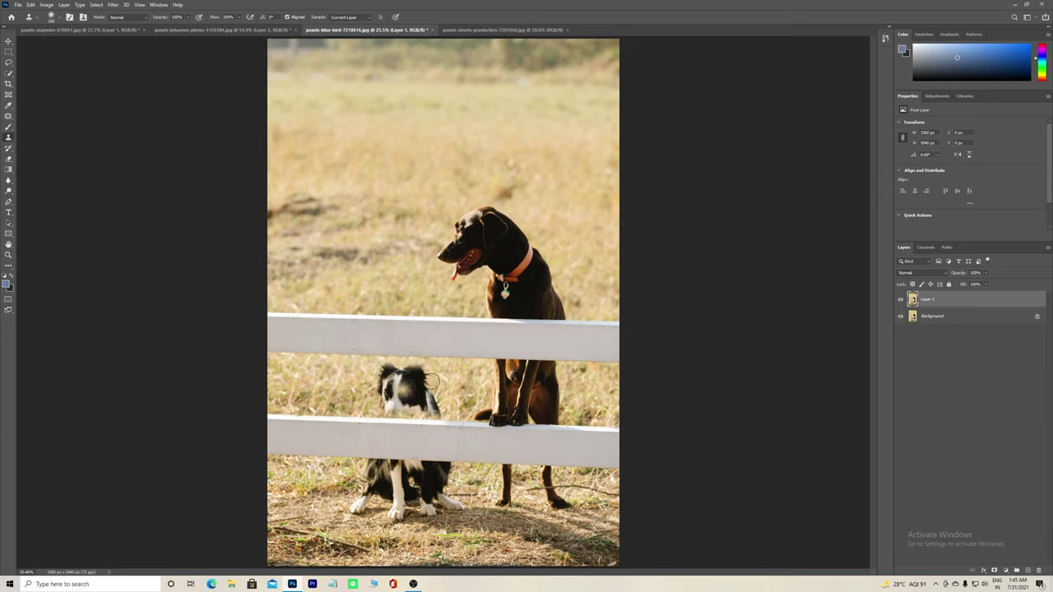
Step: Patch the collie's head between the rails with grass from the left
click(8, 116)
mouse_move(394, 363)
mouse_down()
mouse_move(415, 424)
mouse_move(397, 363)
mouse_up()
drag(415, 400, 319, 391)
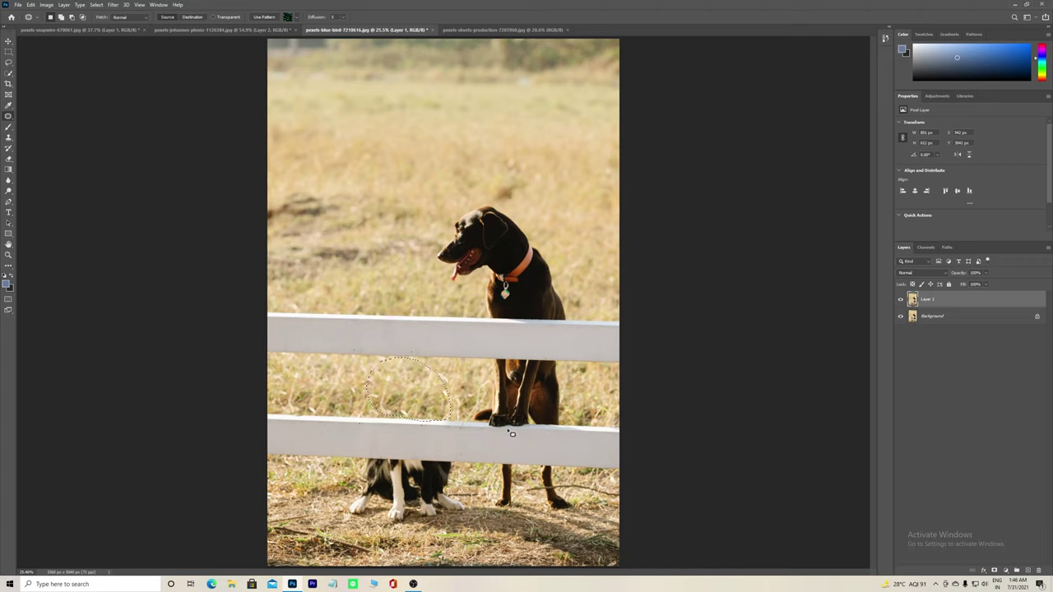
key(ctrl+d)
drag(480, 202, 482, 195)
drag(481, 260, 441, 151)
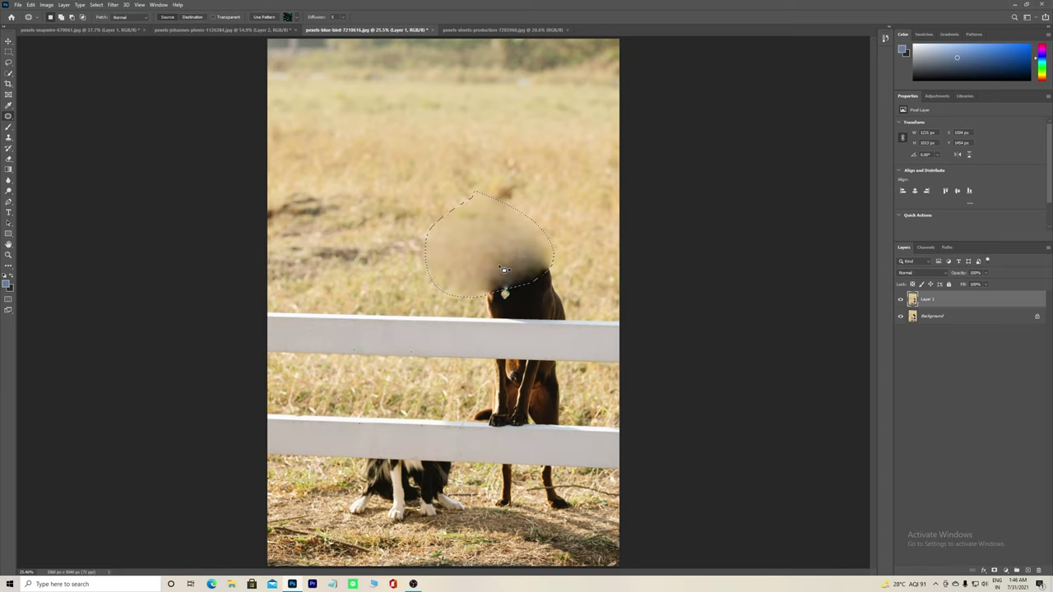
key(ctrl+z)
key(ctrl+d)
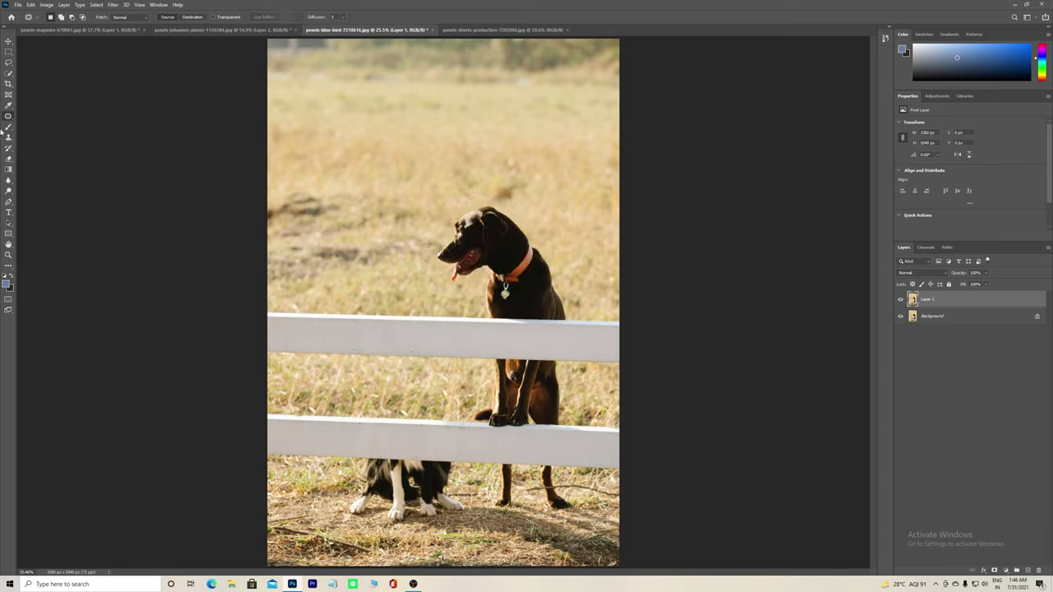
click(8, 138)
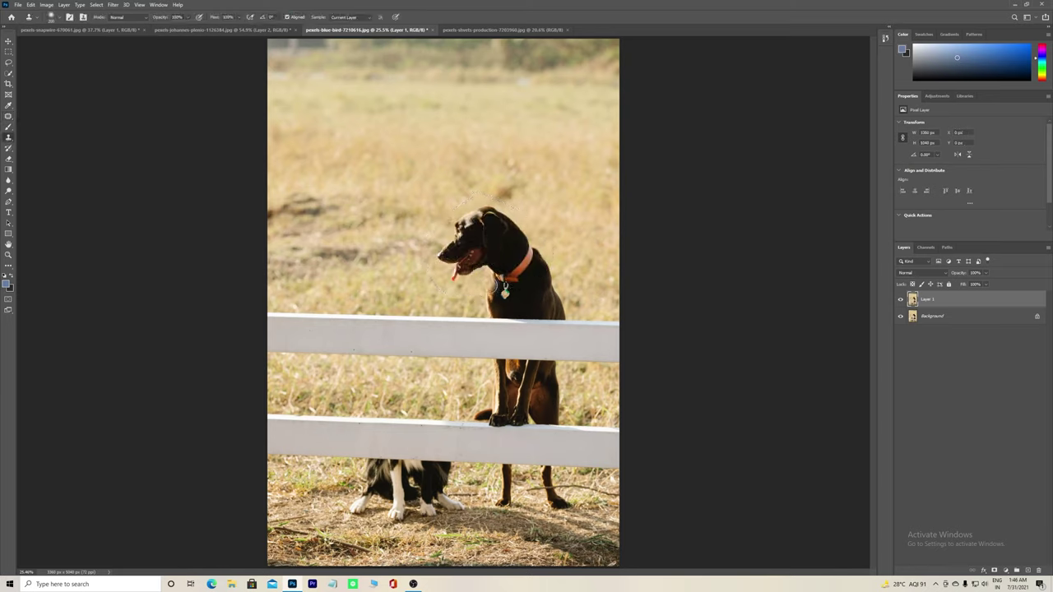
Step: Clone body texture over the brown dog's orange collar and neck, then outline its head for patching
alt+click(394, 299)
drag(490, 298, 547, 253)
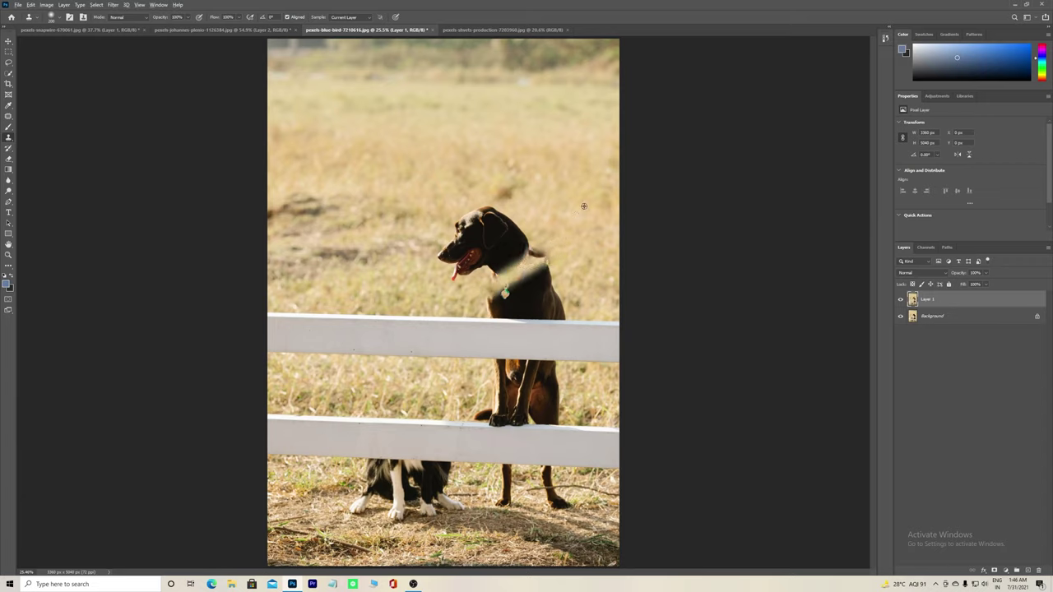
drag(543, 249, 511, 273)
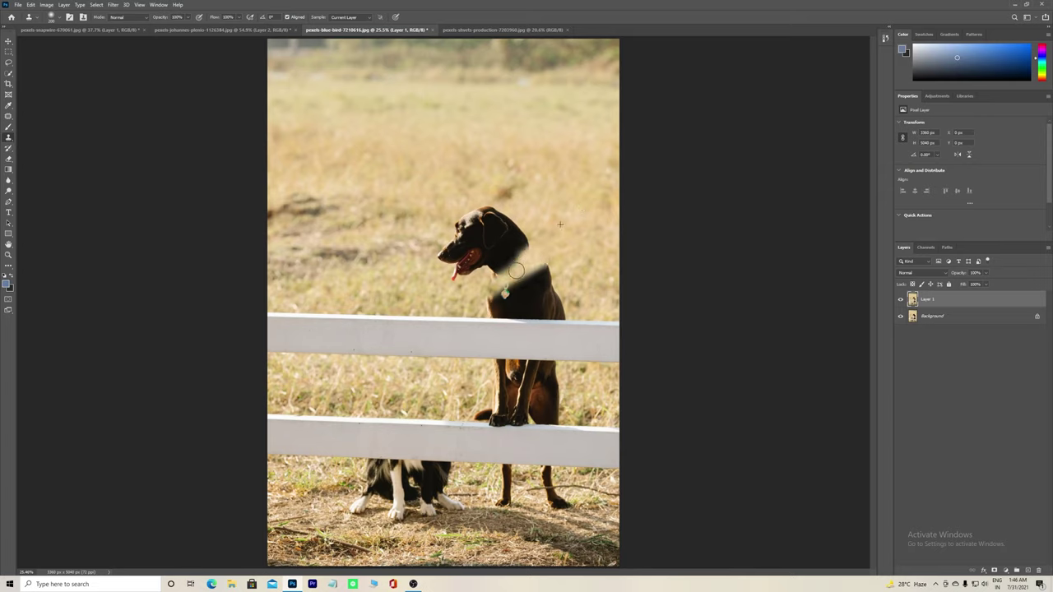
alt+click(458, 297)
click(488, 283)
drag(488, 283, 492, 282)
drag(532, 275, 517, 301)
click(9, 116)
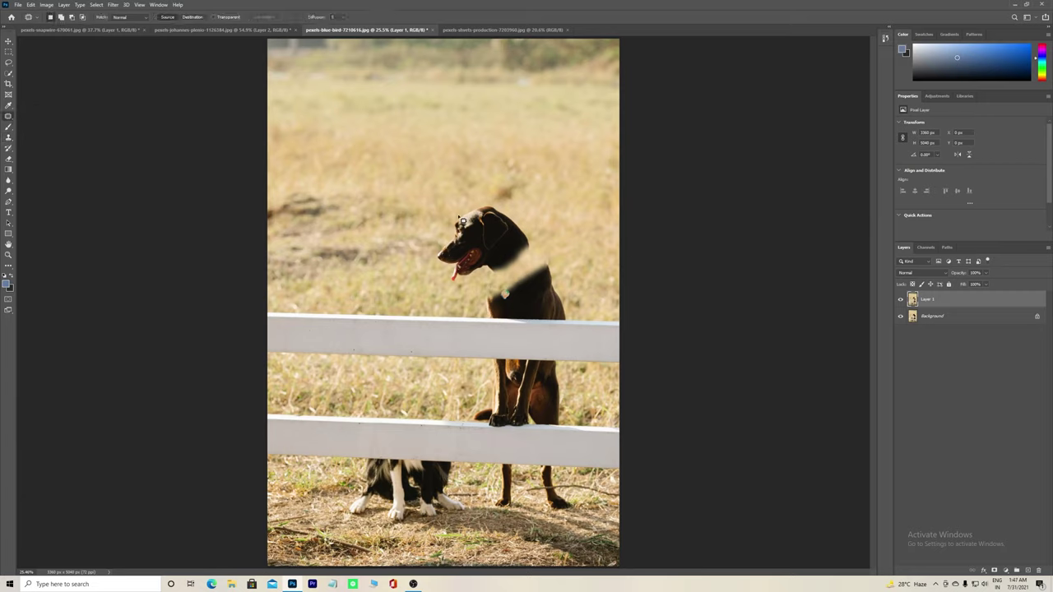
mouse_move(462, 220)
mouse_down()
mouse_move(531, 264)
mouse_move(457, 217)
mouse_move(445, 137)
mouse_up()
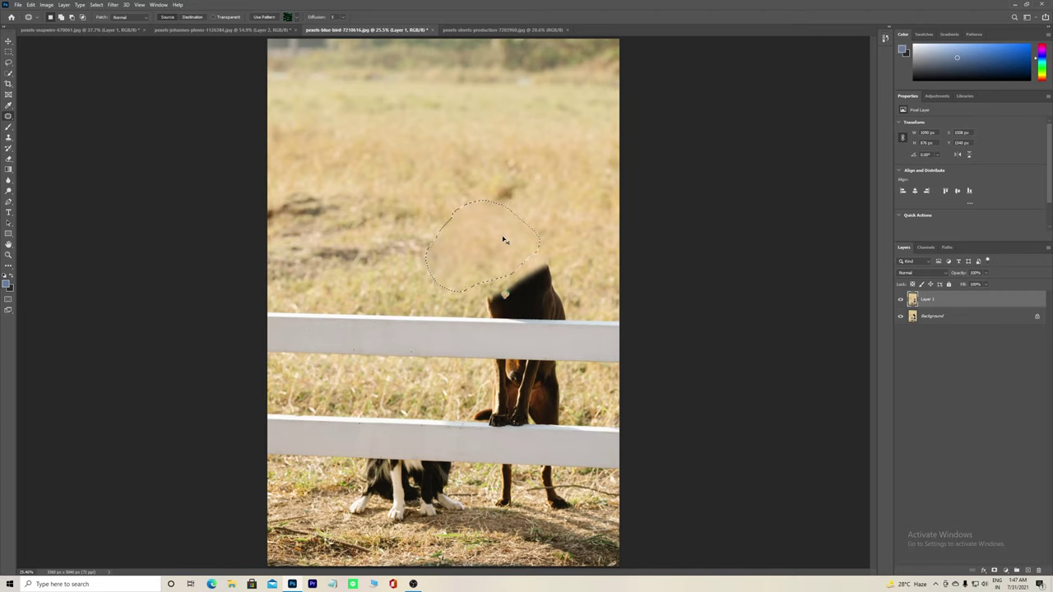
Step: Deselect, undo the patch over the brown dog's head, and toggle the colour proof preview
key(ctrl+d)
key(ctrl+z)
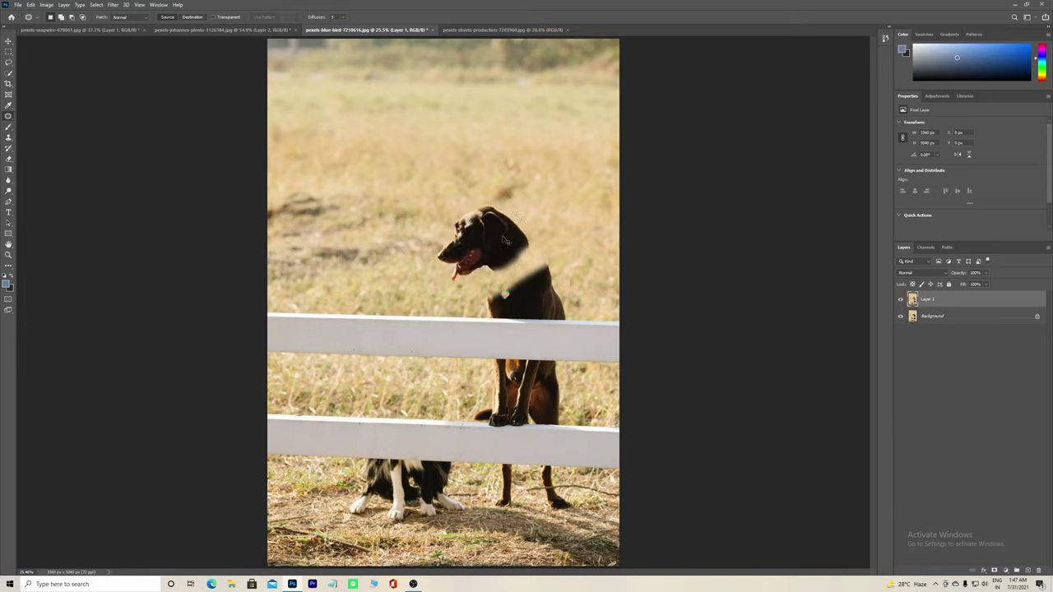
key(ctrl+y)
key(ctrl+y)
key(ctrl+y)
key(ctrl+y)
Step: Toggle Layer 1's visibility several times, ending hidden so the original dog photo shows
click(900, 300)
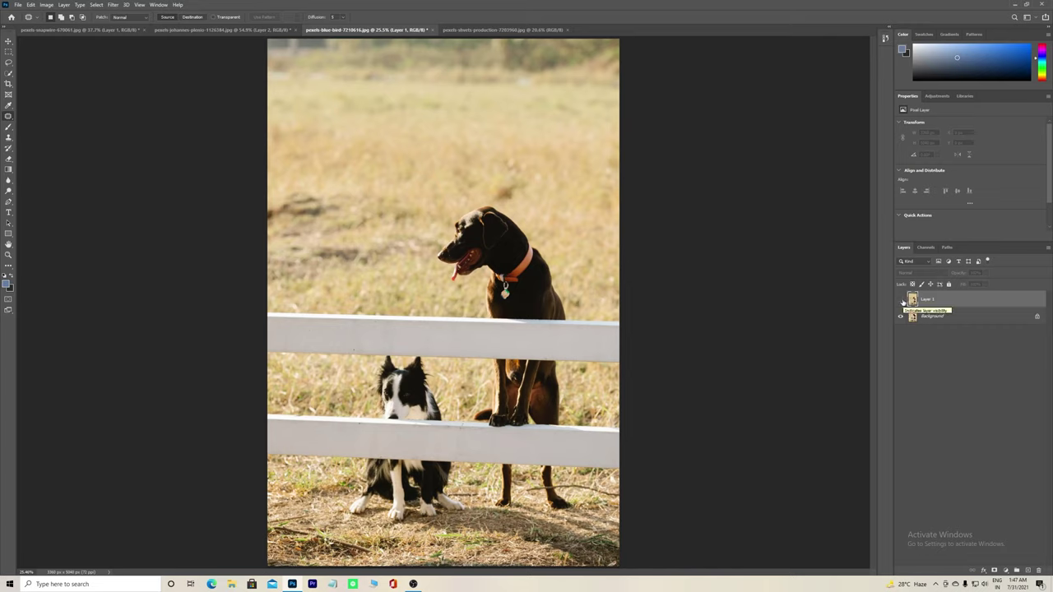
click(900, 300)
click(900, 300)
click(901, 300)
click(901, 300)
Step: Switch to the stacked-boxes photo and discard a first loose selection around the STRESS box
click(486, 30)
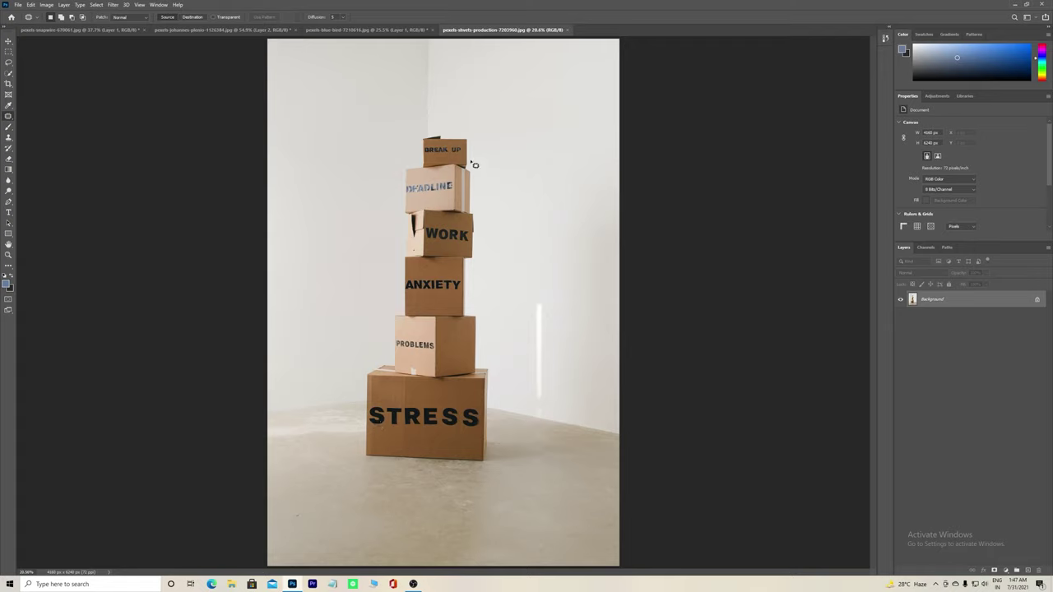
mouse_move(363, 372)
mouse_down()
mouse_move(363, 468)
mouse_move(363, 384)
mouse_up()
drag(532, 452, 436, 449)
mouse_move(390, 372)
mouse_down()
mouse_move(401, 421)
mouse_move(452, 451)
mouse_up()
key(ctrl+z)
click(448, 454)
Step: Trace a Patch selection along the STRESS box's left, bottom, right and top edges
drag(372, 380, 370, 460)
drag(370, 460, 484, 466)
drag(486, 465, 492, 376)
drag(480, 377, 400, 377)
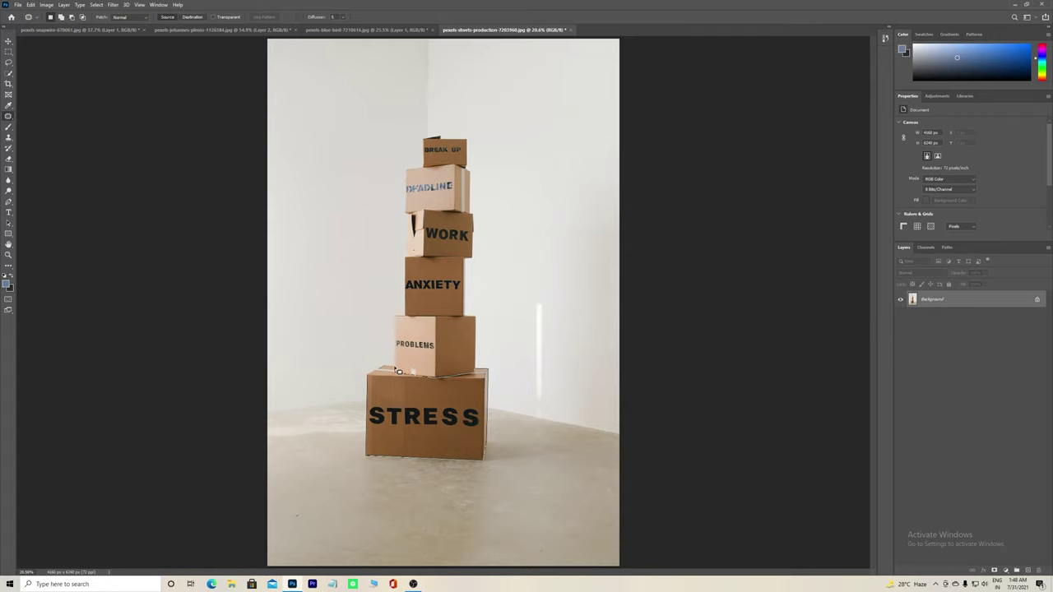
drag(398, 371, 386, 372)
drag(389, 370, 390, 371)
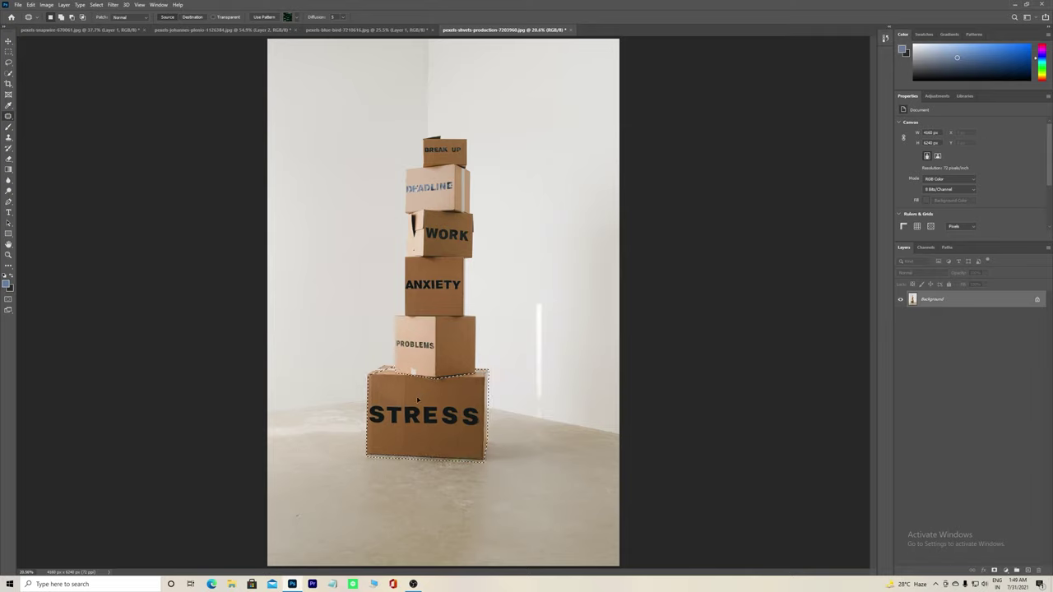
Step: Drag the STRESS box selection onto the floor twice to patch in floor texture
drag(405, 386, 373, 440)
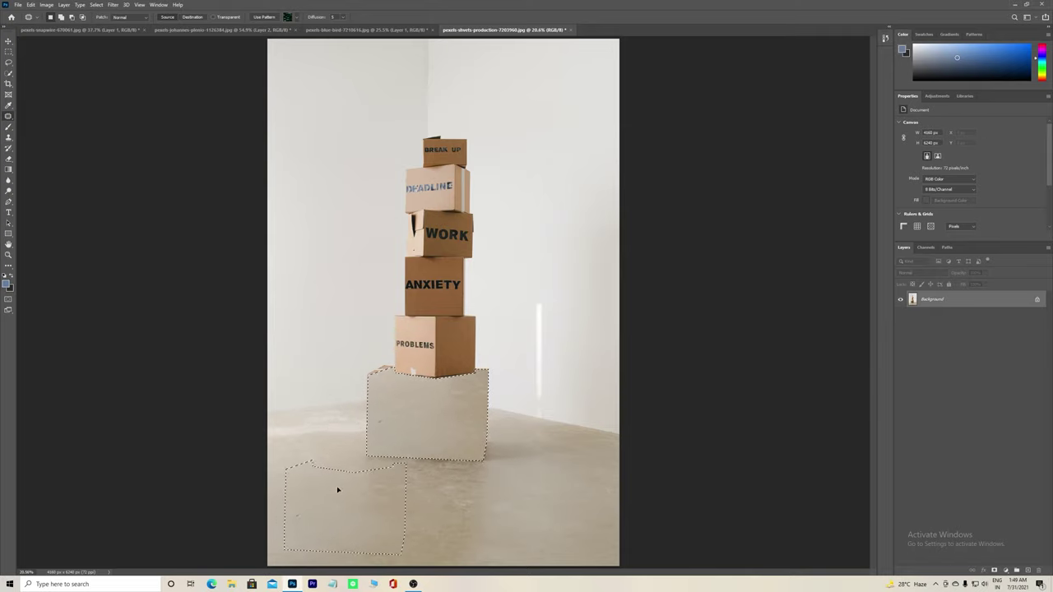
mouse_move(421, 396)
mouse_down()
mouse_move(391, 494)
mouse_move(406, 493)
mouse_up()
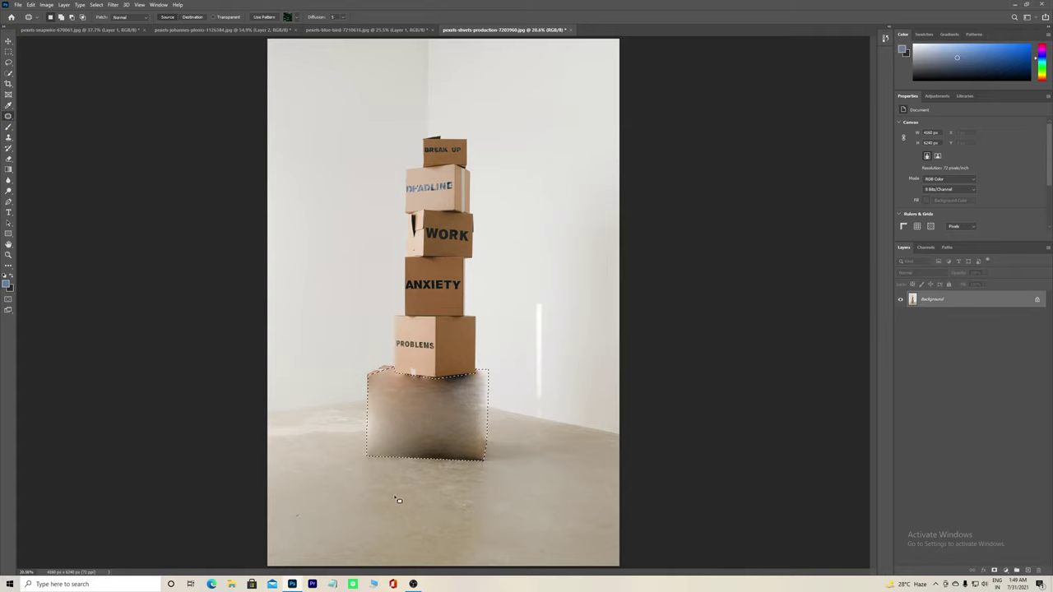
click(8, 138)
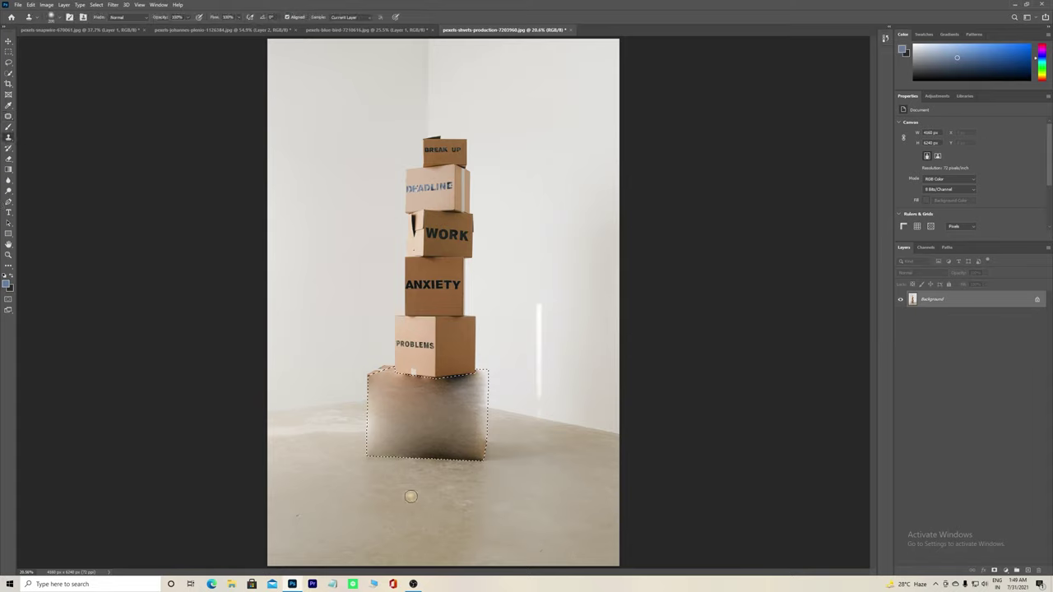
Step: Undo the floor patch and clone background over the STRESS box's edges
key(ctrl+z)
key(ctrl+z)
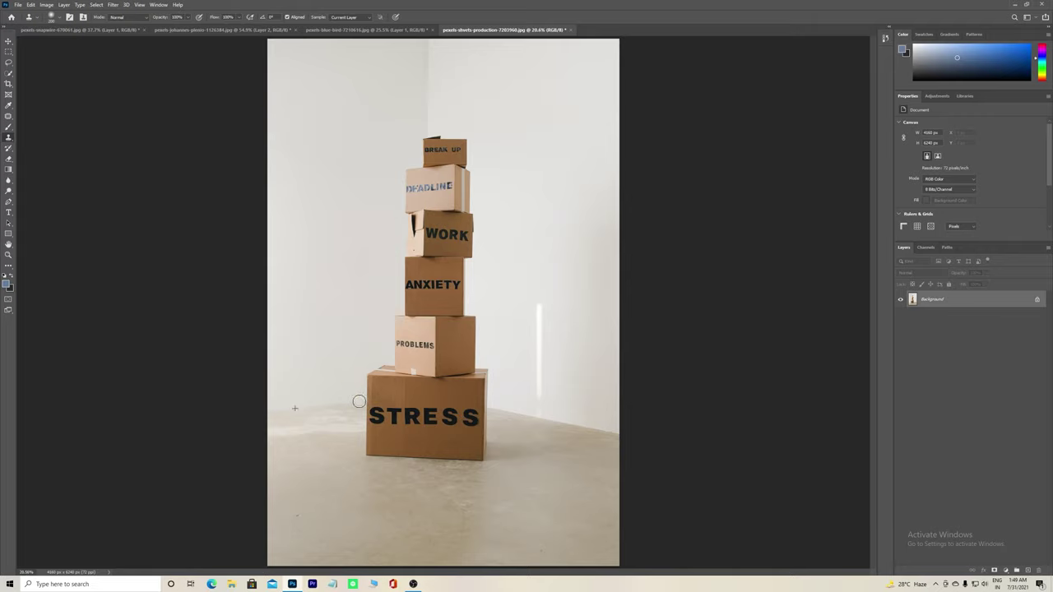
mouse_move(367, 396)
mouse_down()
mouse_move(386, 365)
mouse_move(368, 456)
mouse_move(436, 461)
mouse_move(455, 478)
mouse_up()
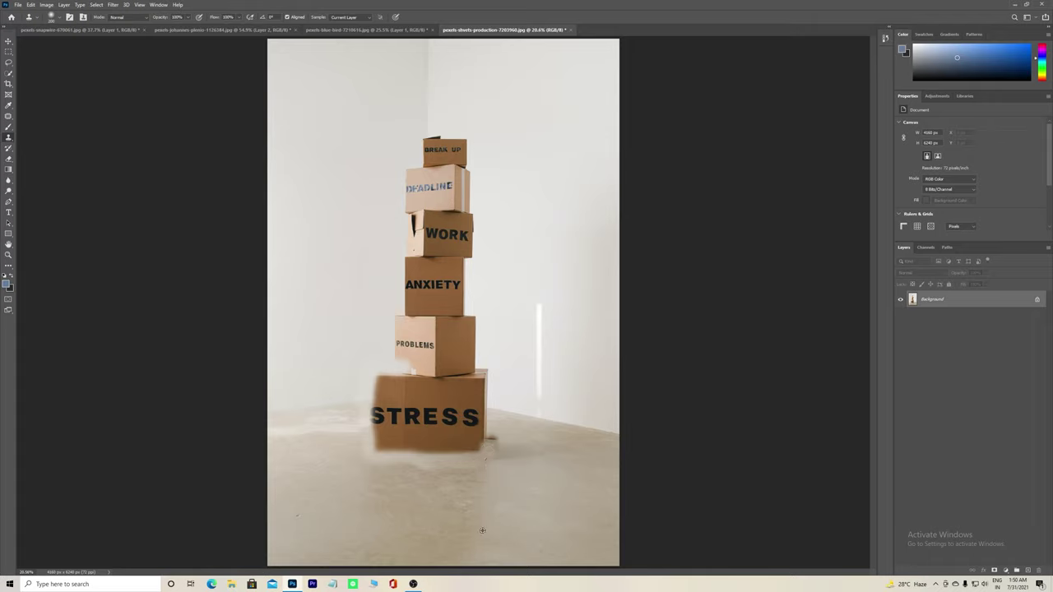
mouse_move(487, 446)
mouse_down()
mouse_move(488, 400)
mouse_move(506, 428)
mouse_up()
drag(488, 404, 507, 414)
drag(487, 405, 487, 367)
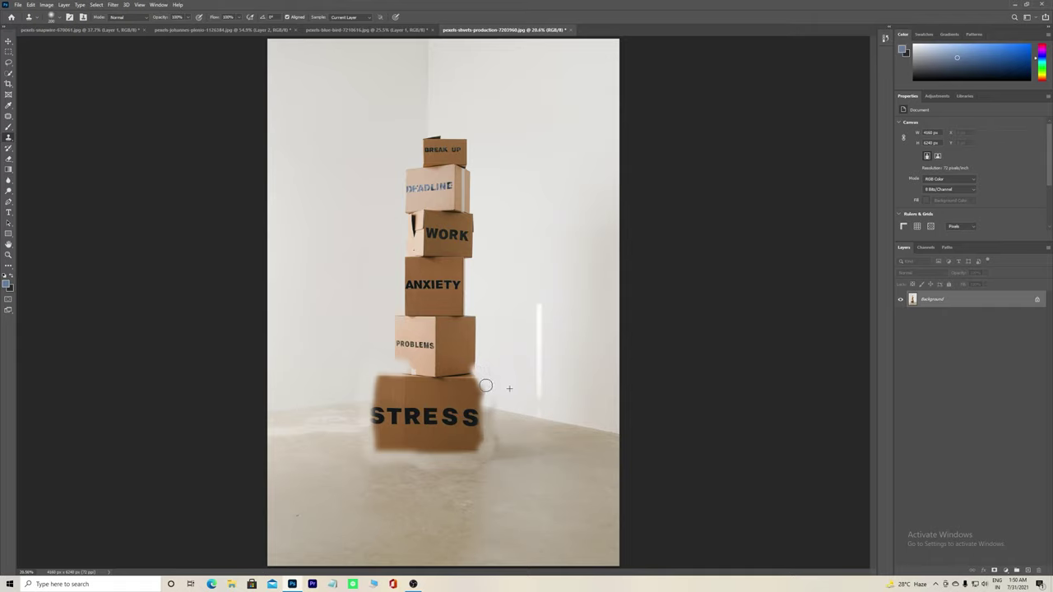
Step: Sample the left wall and clone it over the gap above STRESS and the box's right side
alt+click(305, 365)
mouse_move(412, 371)
mouse_down()
mouse_move(463, 372)
mouse_move(375, 364)
mouse_up()
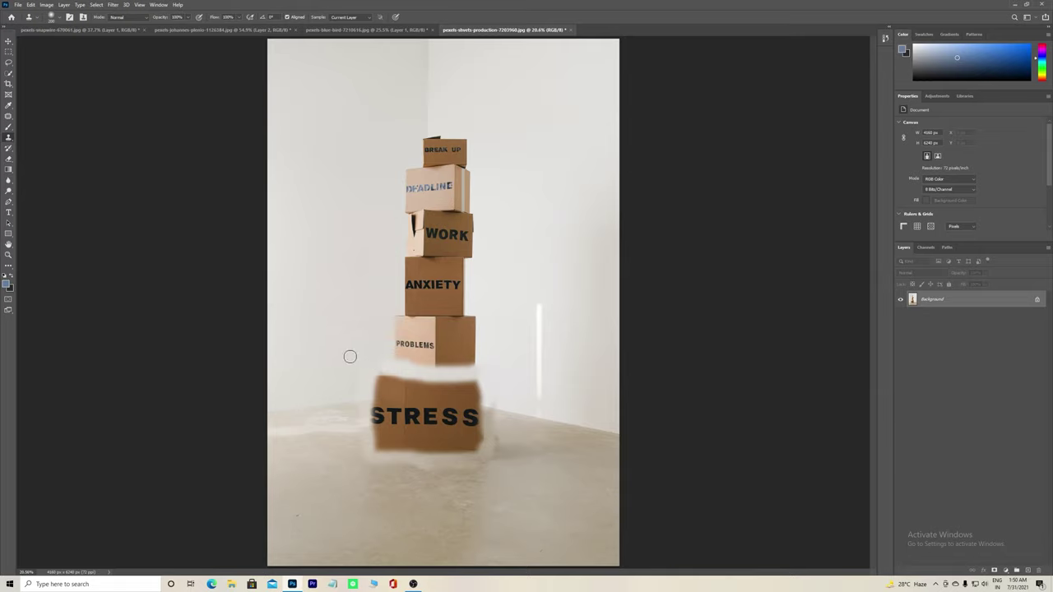
alt+click(321, 361)
drag(378, 364, 378, 371)
drag(482, 398, 519, 410)
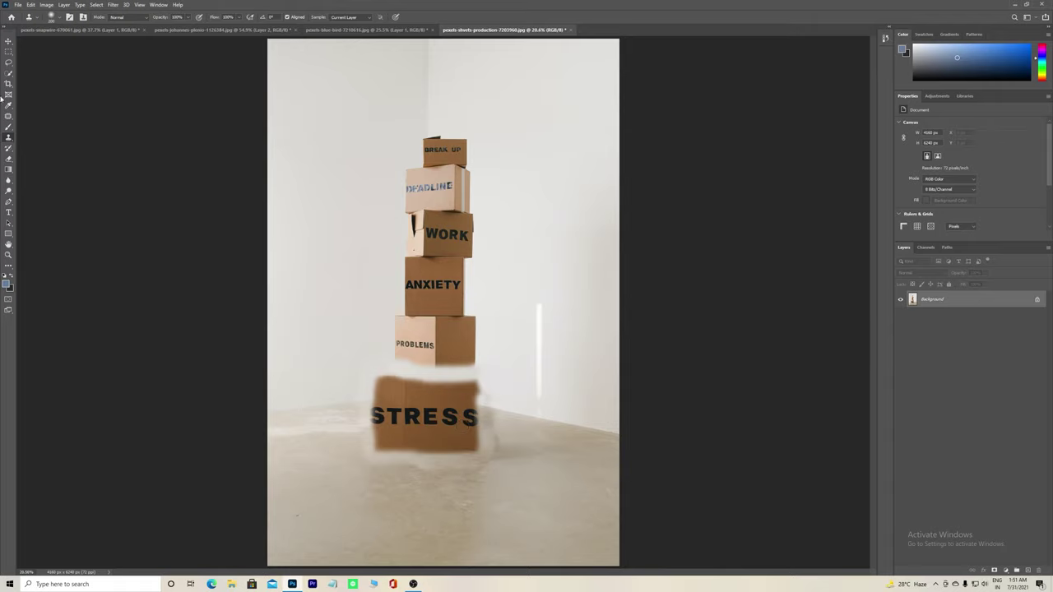
Step: Patch out the STRESS box with wall and floor texture, then switch to the birds sunset photo
click(8, 116)
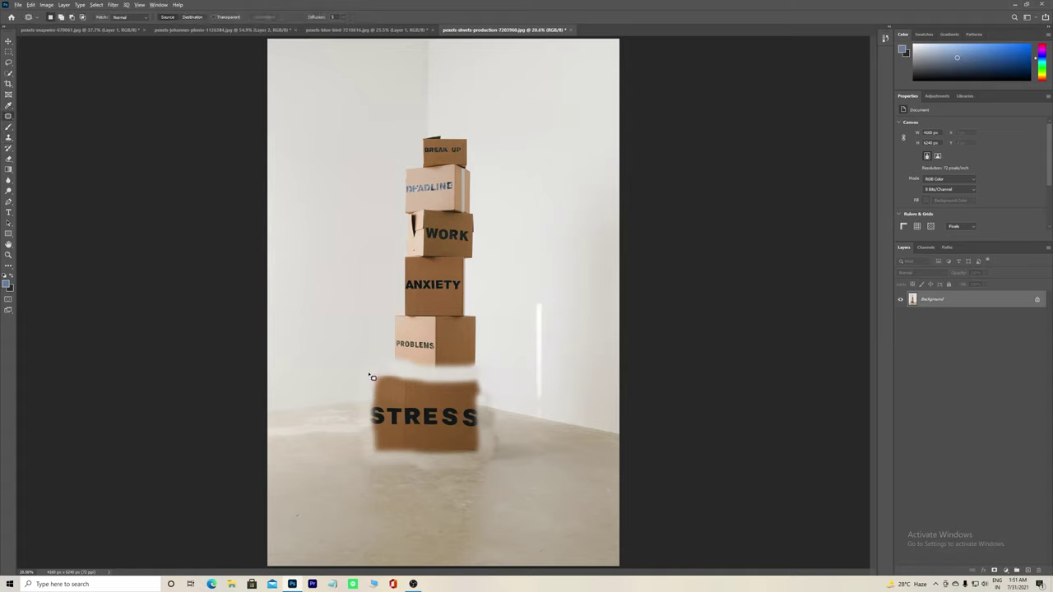
mouse_move(371, 401)
mouse_down()
mouse_move(462, 465)
mouse_move(502, 462)
mouse_up()
mouse_move(486, 399)
mouse_down()
mouse_move(483, 380)
mouse_move(462, 372)
mouse_move(369, 377)
mouse_up()
mouse_move(446, 441)
mouse_down()
mouse_move(337, 433)
mouse_move(331, 507)
mouse_up()
drag(438, 428, 564, 434)
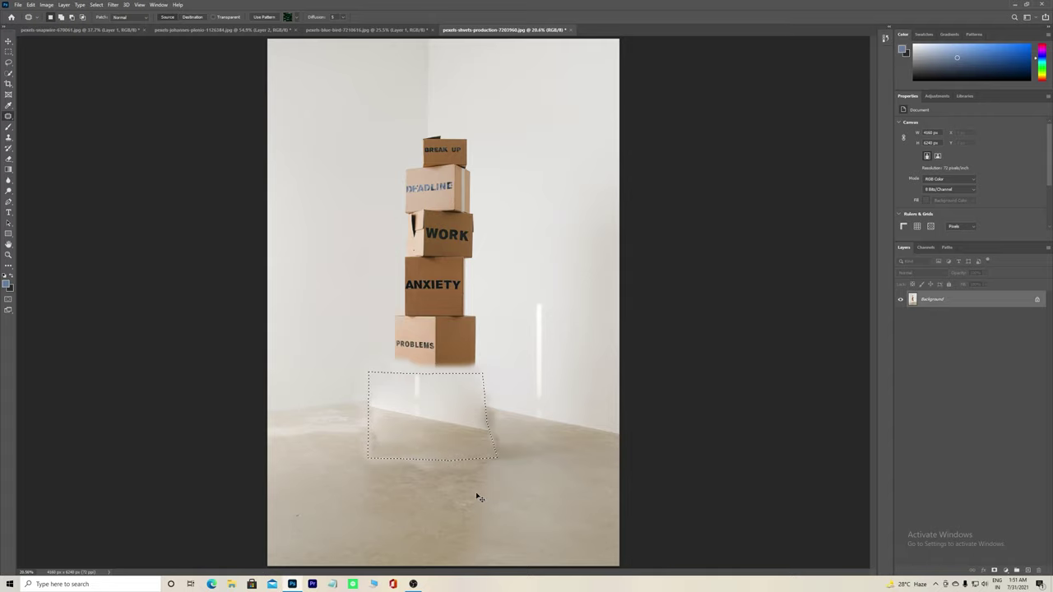
key(ctrl+d)
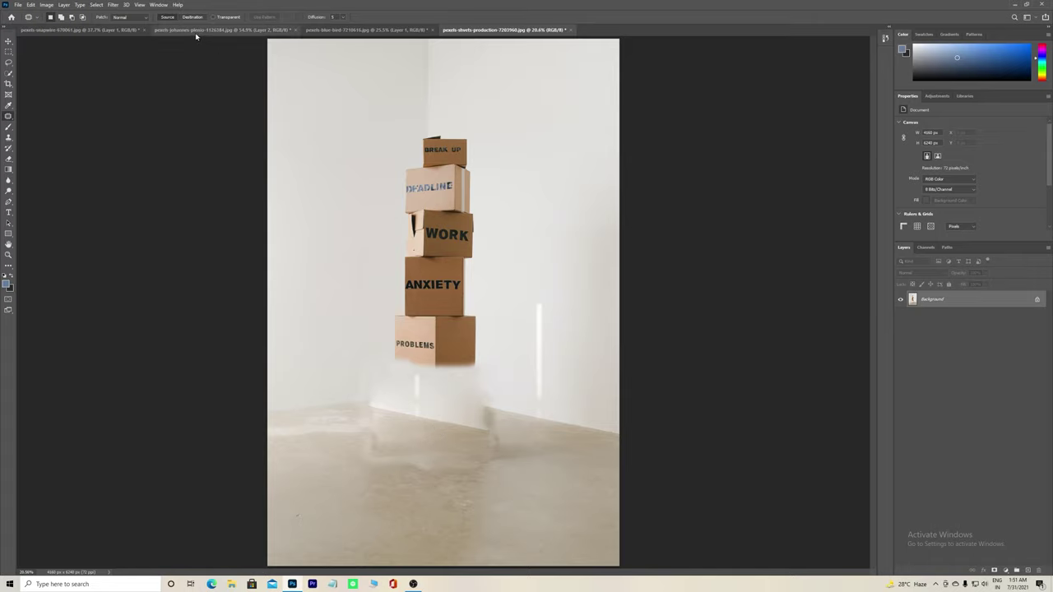
click(226, 29)
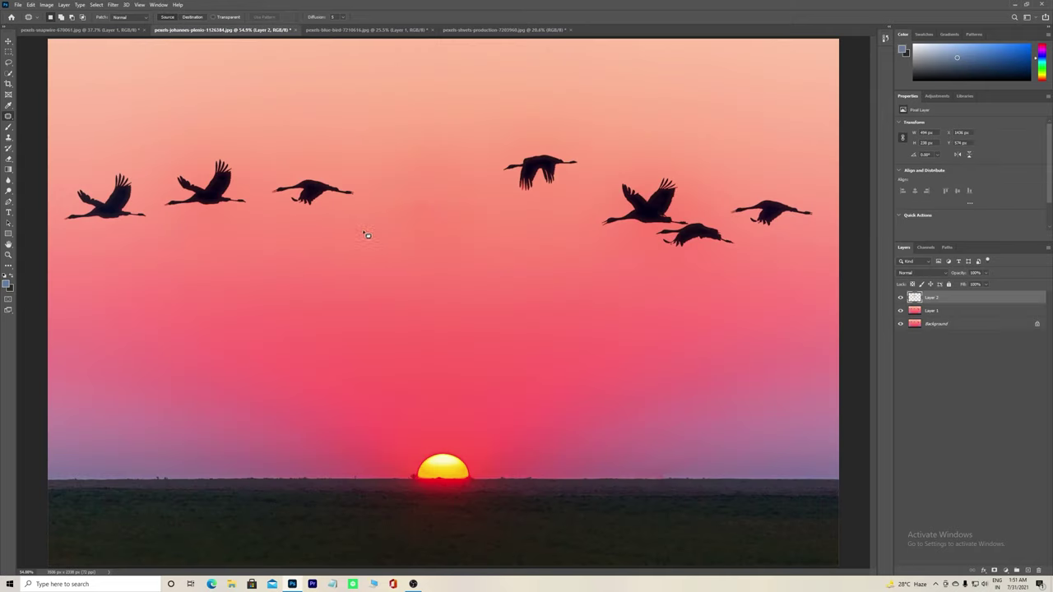
Step: On the balloon photo, use Destination patching to copy purple balloons to the left and above the mountains
click(111, 32)
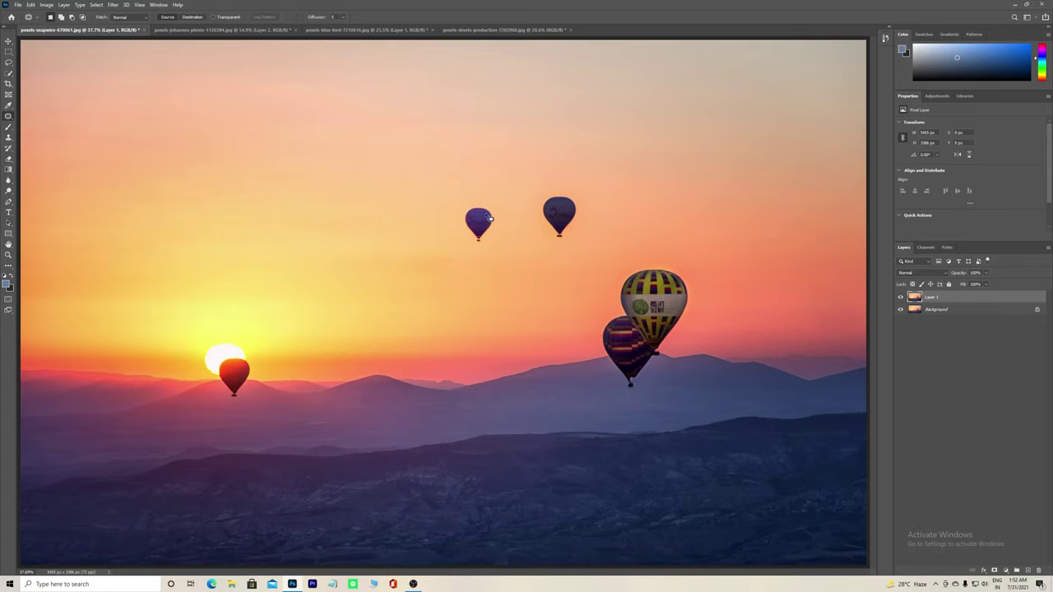
click(188, 18)
drag(475, 199, 474, 190)
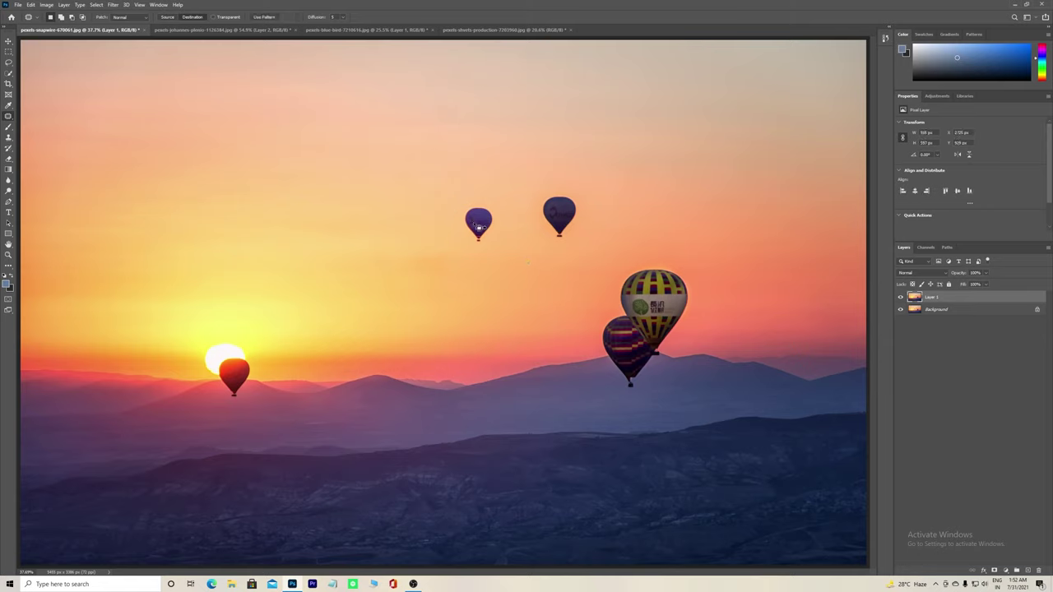
drag(475, 231, 384, 204)
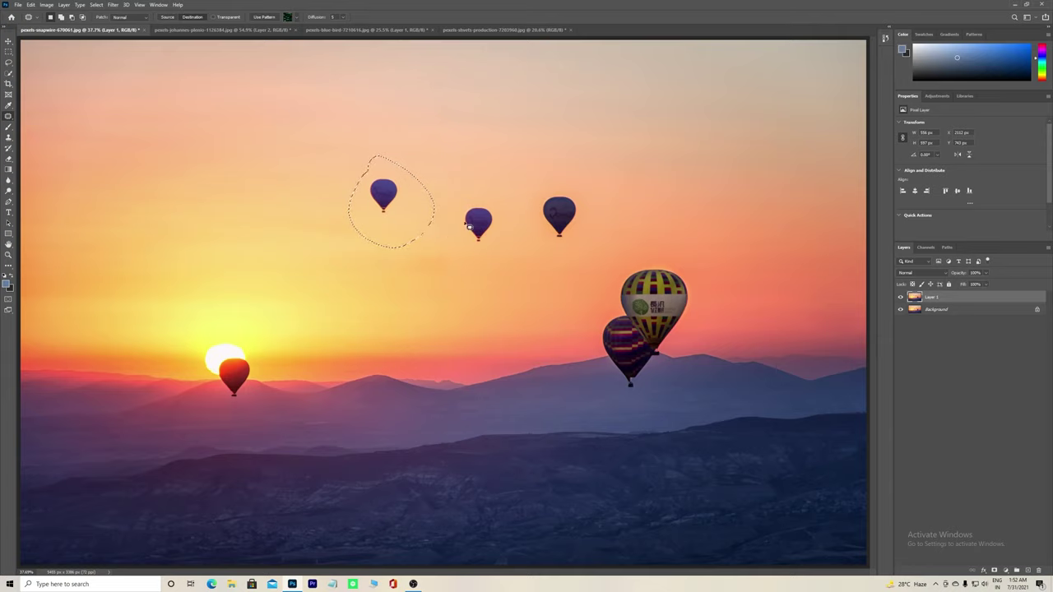
key(ctrl+d)
drag(466, 215, 482, 211)
drag(468, 227, 436, 383)
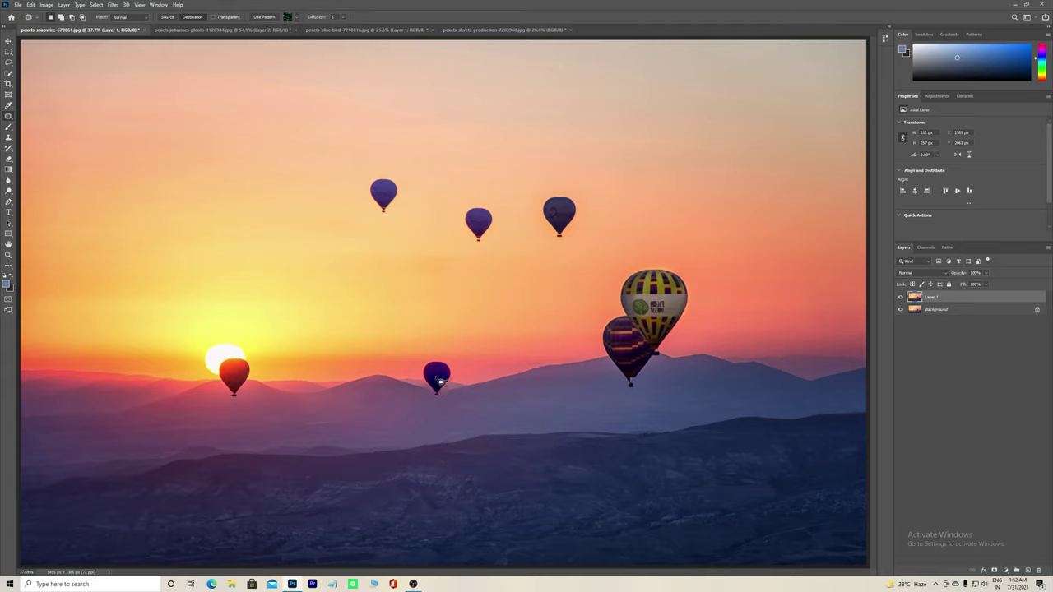
Step: Drag another balloon copy to a new spot in the sunset sky
mouse_move(443, 384)
mouse_down()
mouse_move(379, 296)
mouse_move(473, 164)
mouse_move(334, 128)
mouse_move(180, 169)
mouse_move(685, 150)
mouse_move(833, 341)
mouse_up()
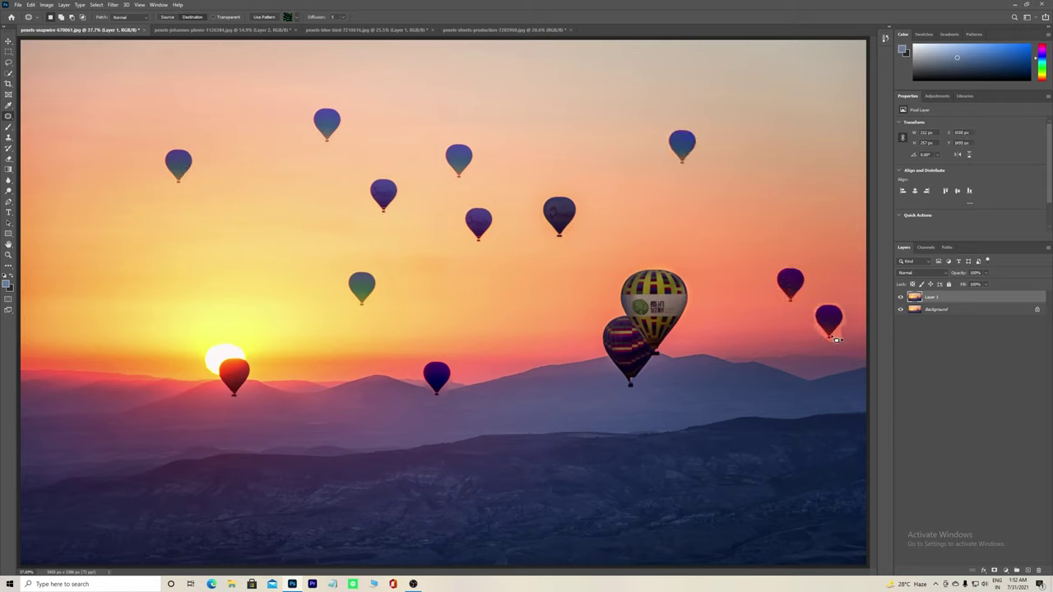